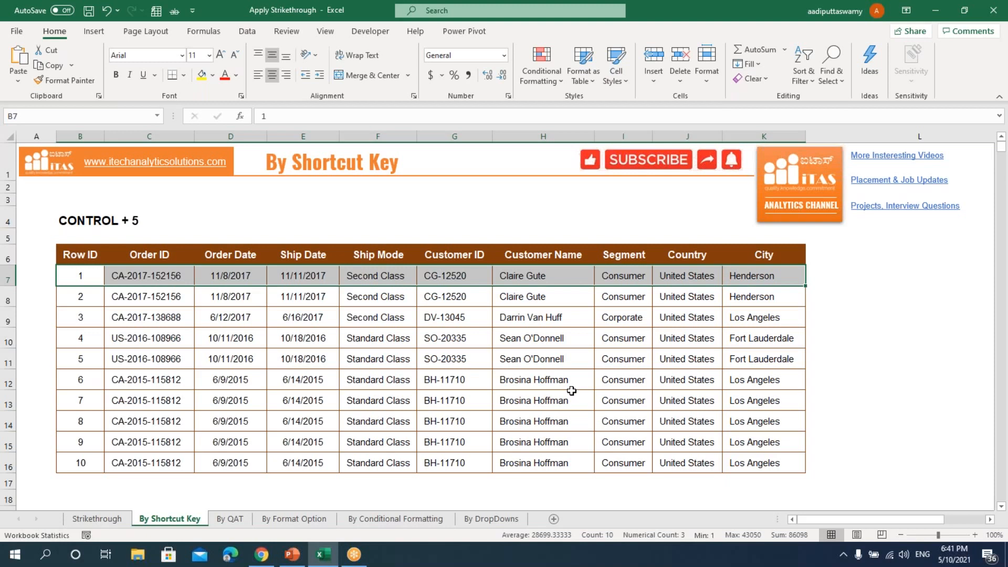
Step: Apply strikethrough to the Row ID 1 record (B7:K7) on the By Shortcut Key sheet, and remove it again
key("ctrl+5")
left_click(166, 304)
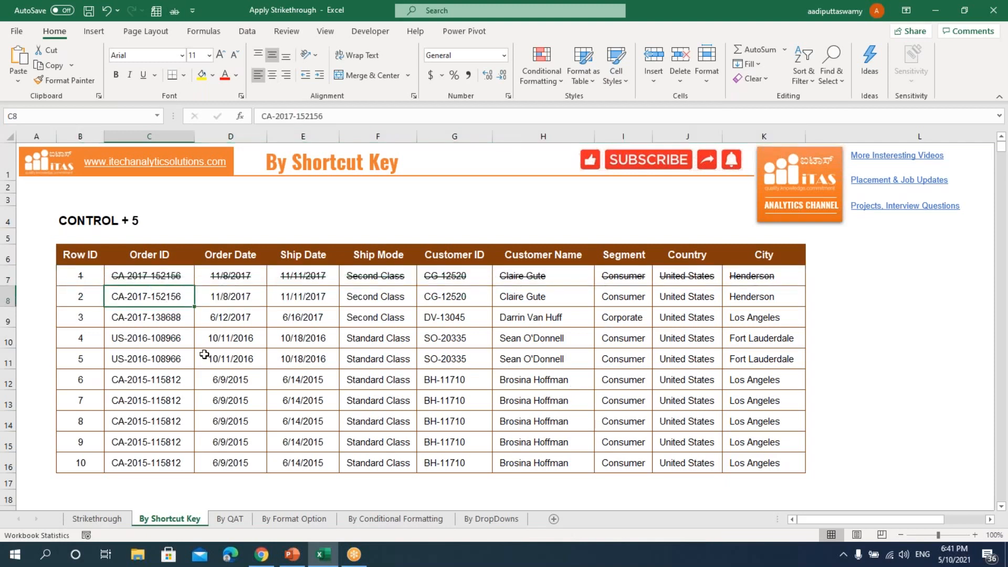
left_click_drag(82, 275, 748, 276)
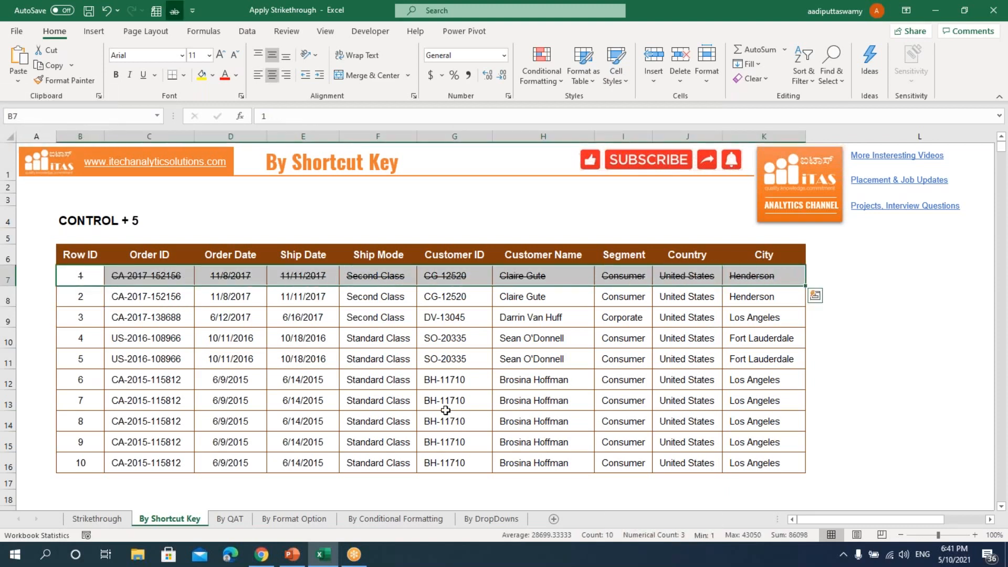
key("ctrl+5")
left_click_drag(80, 275, 756, 276)
left_click(536, 363)
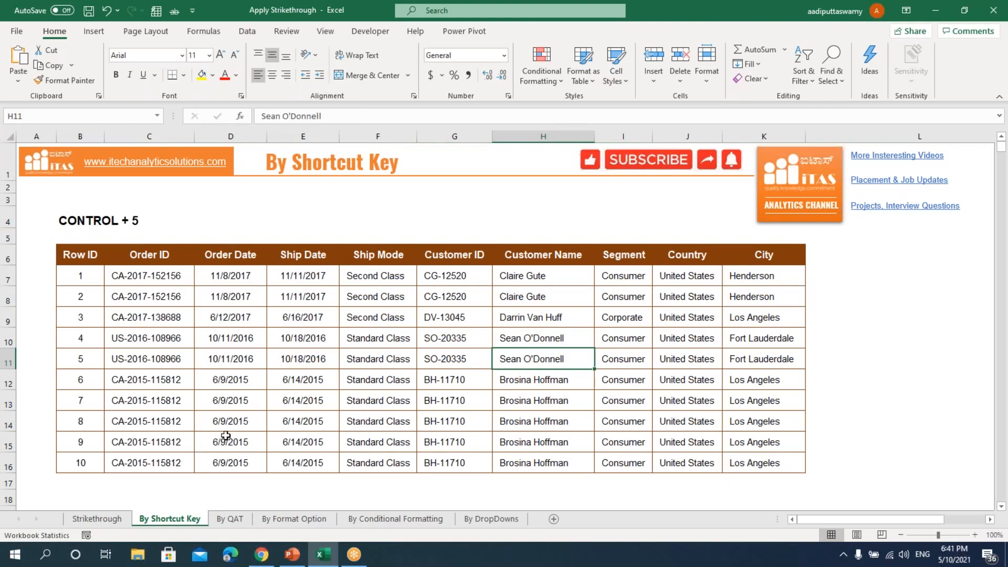
Step: On the By QAT sheet, open the Quick Access Toolbar customization and locate Strikethrough among all commands and in the toolbar's own list
left_click(226, 520)
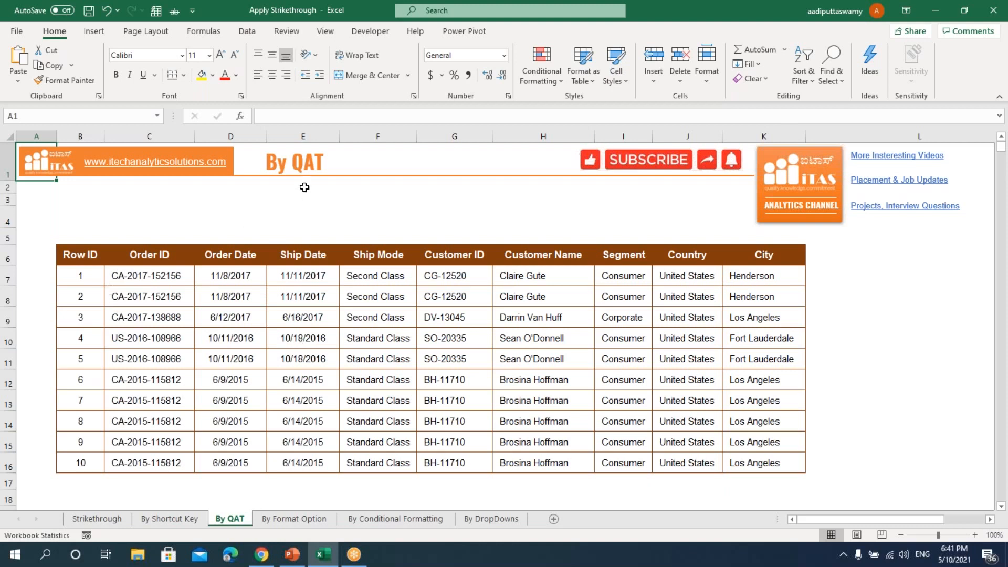
left_click(193, 12)
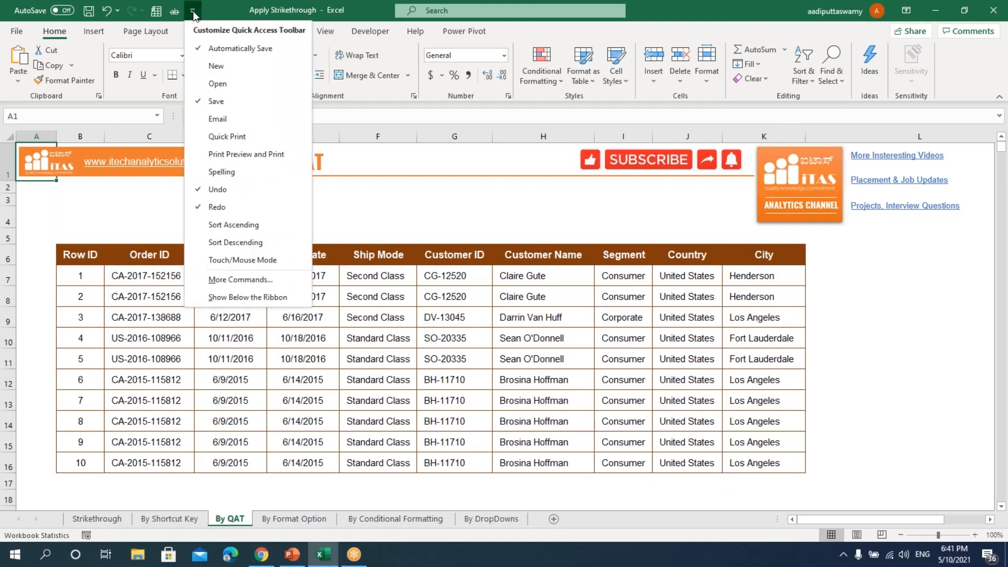
left_click(239, 280)
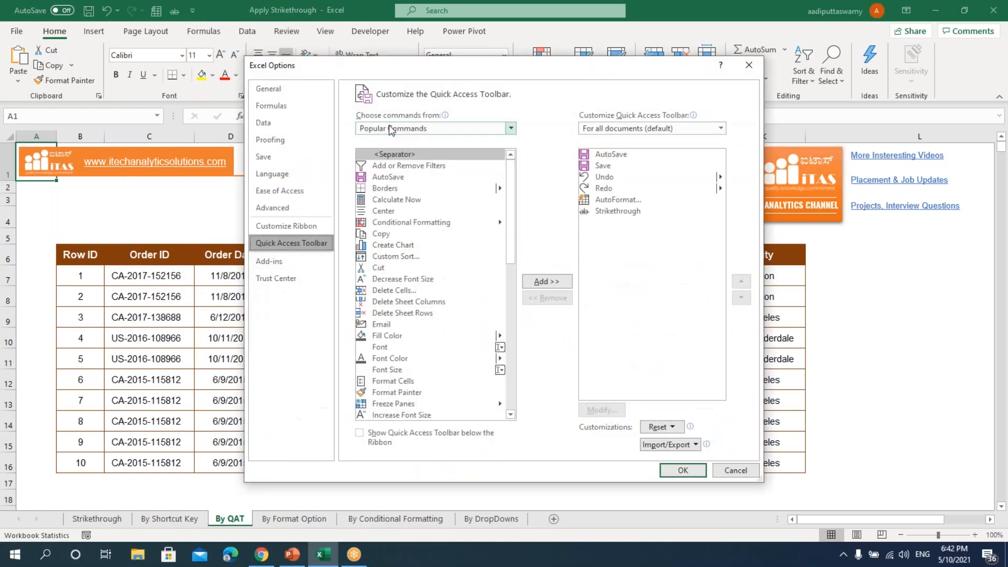
left_click(392, 129)
left_click(388, 165)
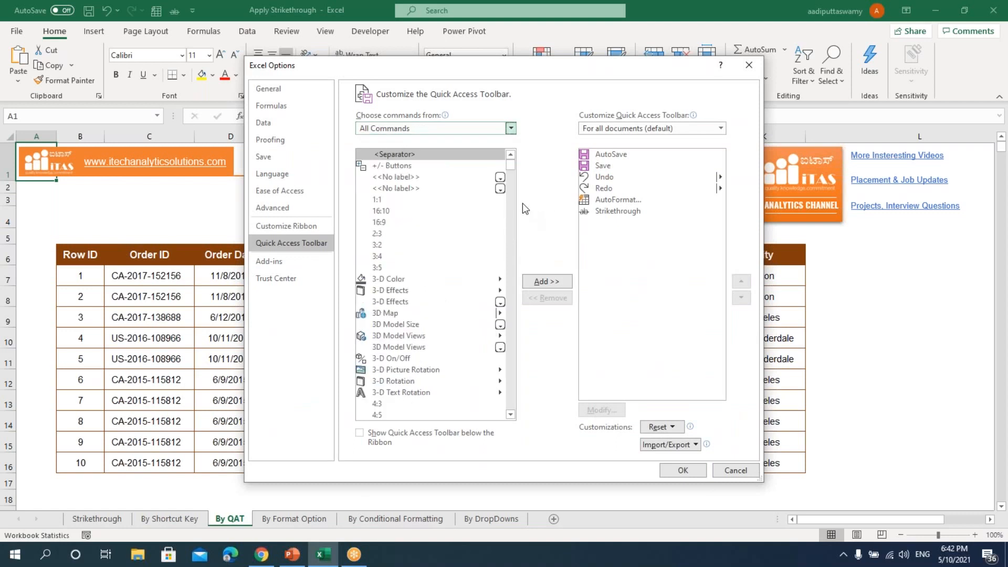
left_click_drag(512, 168, 520, 382)
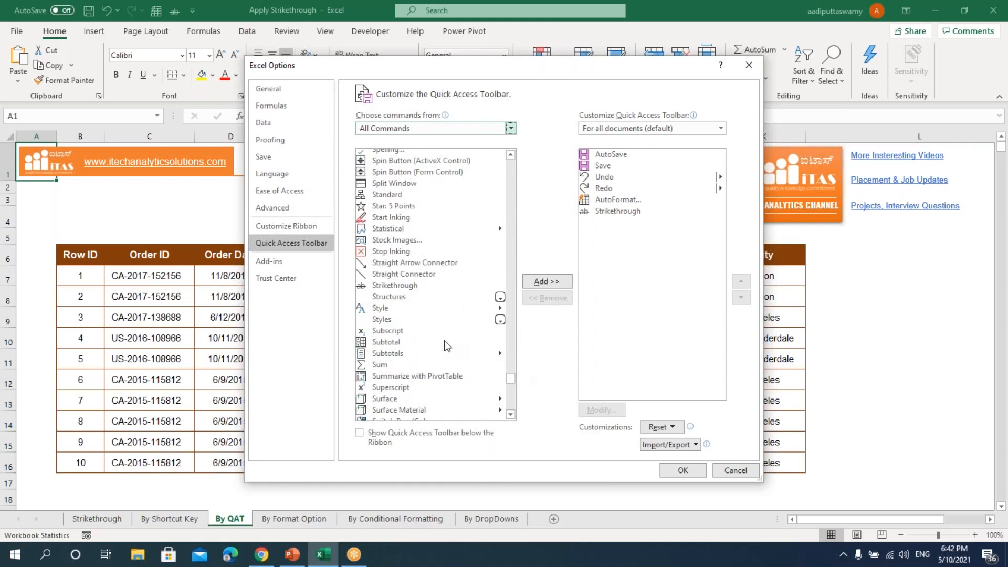
scroll(446, 345, "down", 1)
left_click(389, 259)
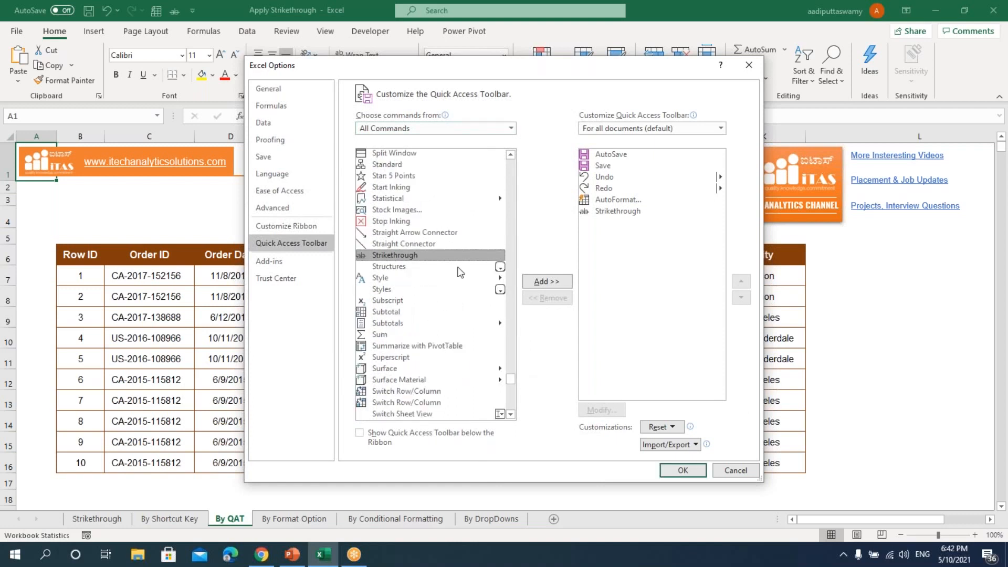
left_click(618, 212)
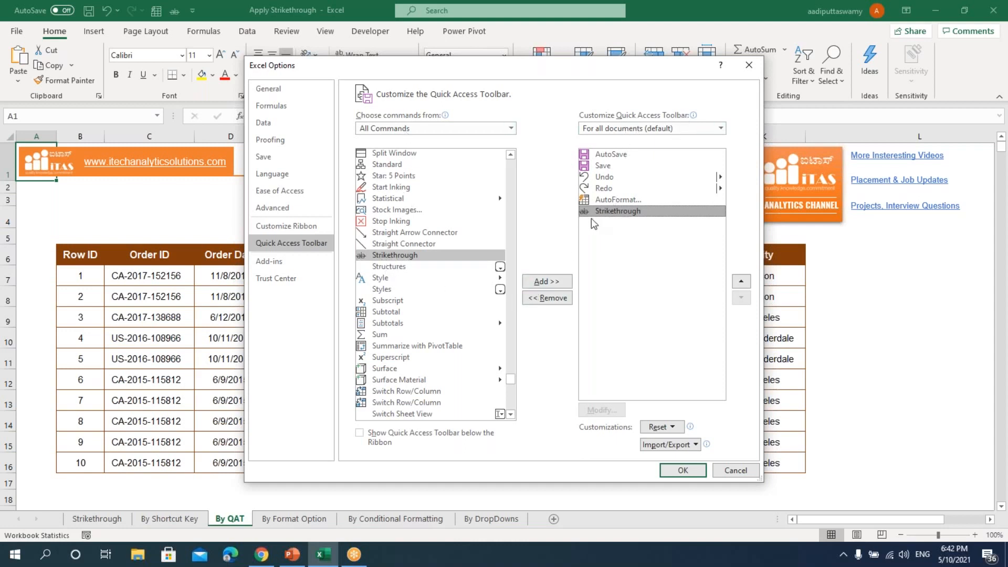
left_click(681, 478)
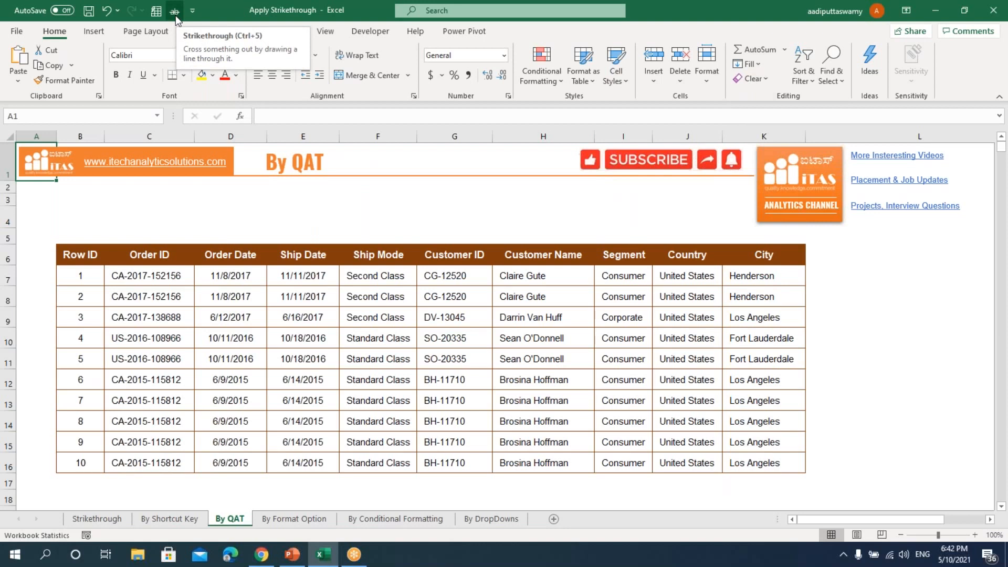
Step: Strike through the Row ID 1 record (B7:K7) on the By QAT sheet with the Quick Access Toolbar's Strikethrough command
left_click(164, 350)
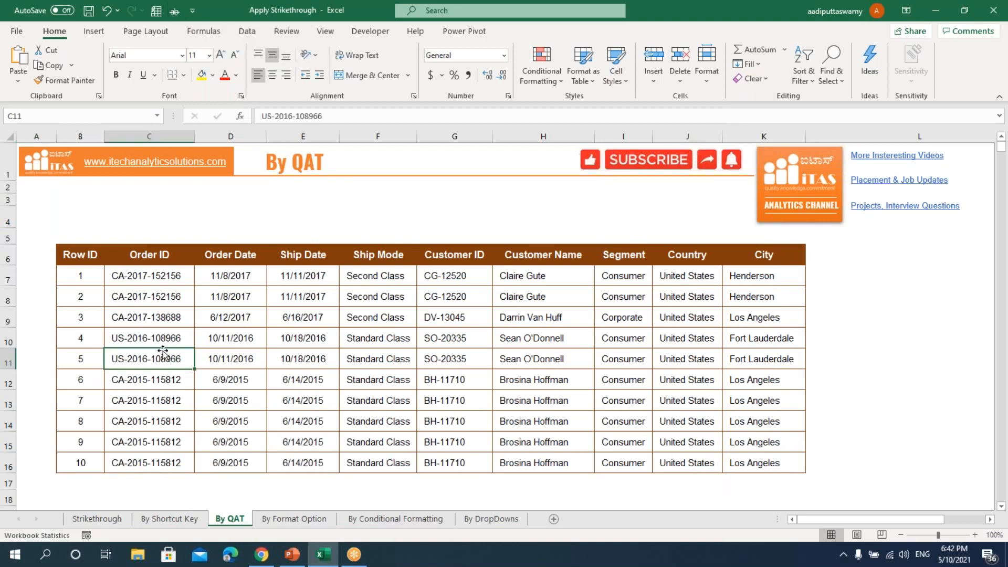
left_click_drag(85, 280, 739, 281)
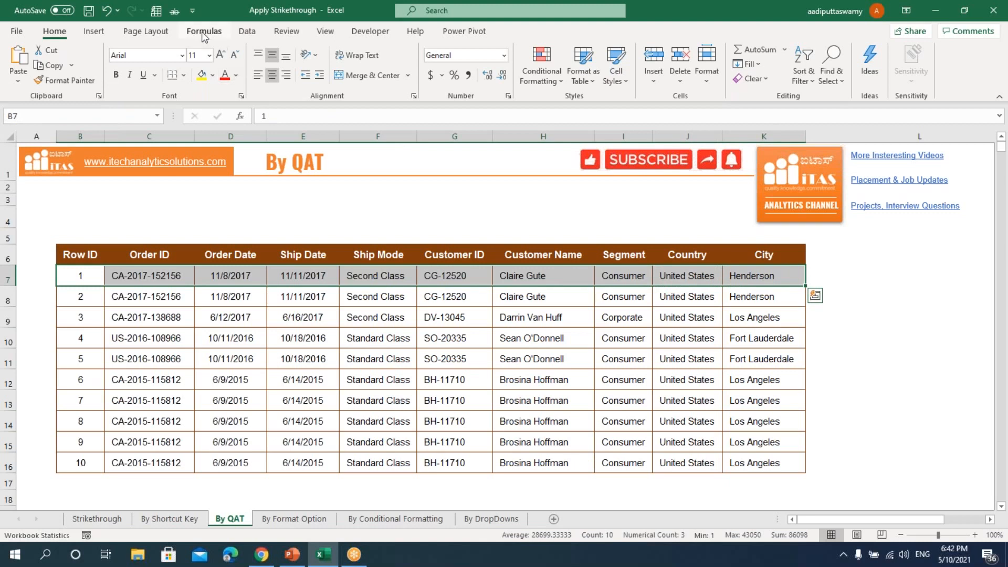
left_click(175, 12)
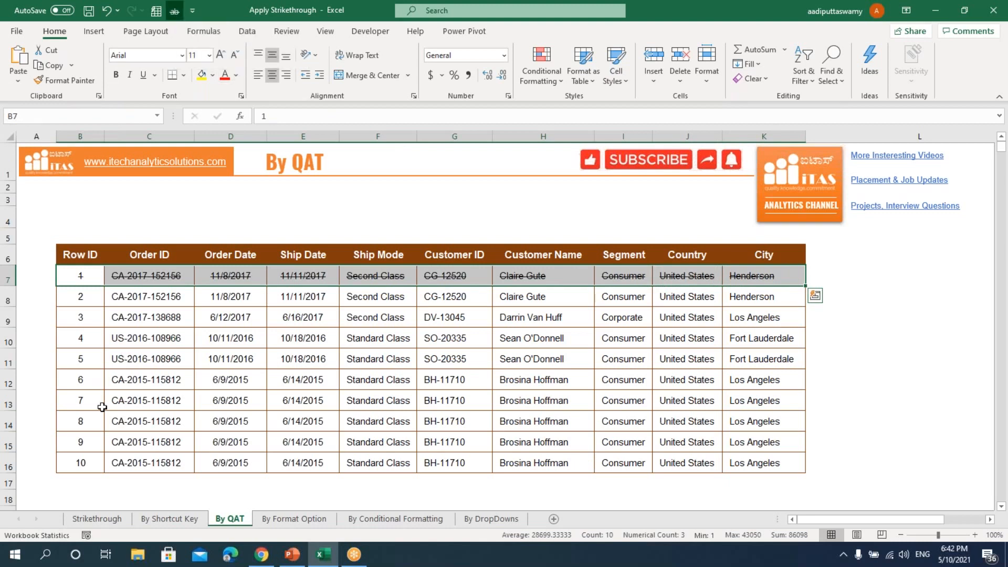
left_click(115, 378)
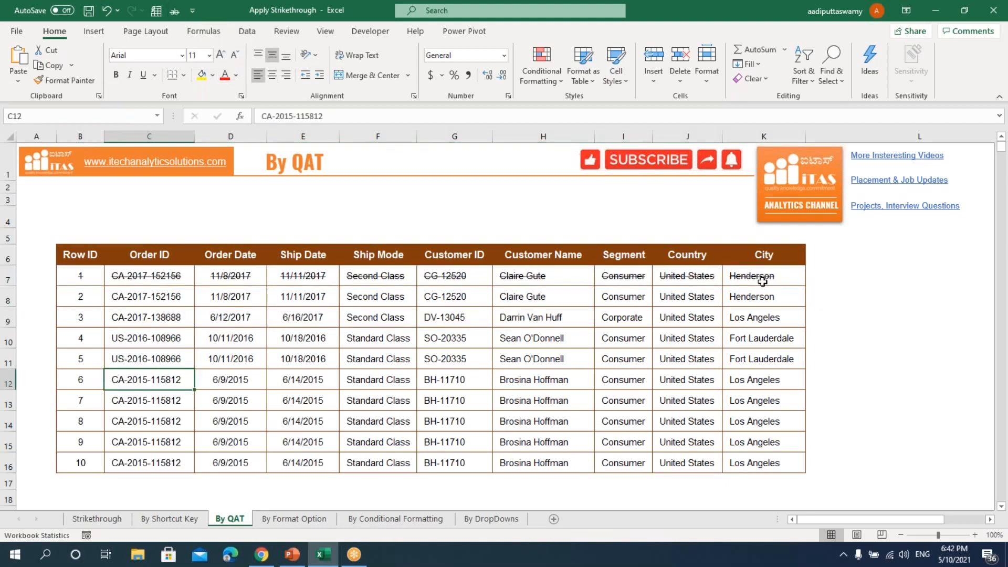
Step: Remove the strikethrough from B7:K7 on the By QAT sheet with the same Quick Access Toolbar command
left_click_drag(76, 276, 780, 279)
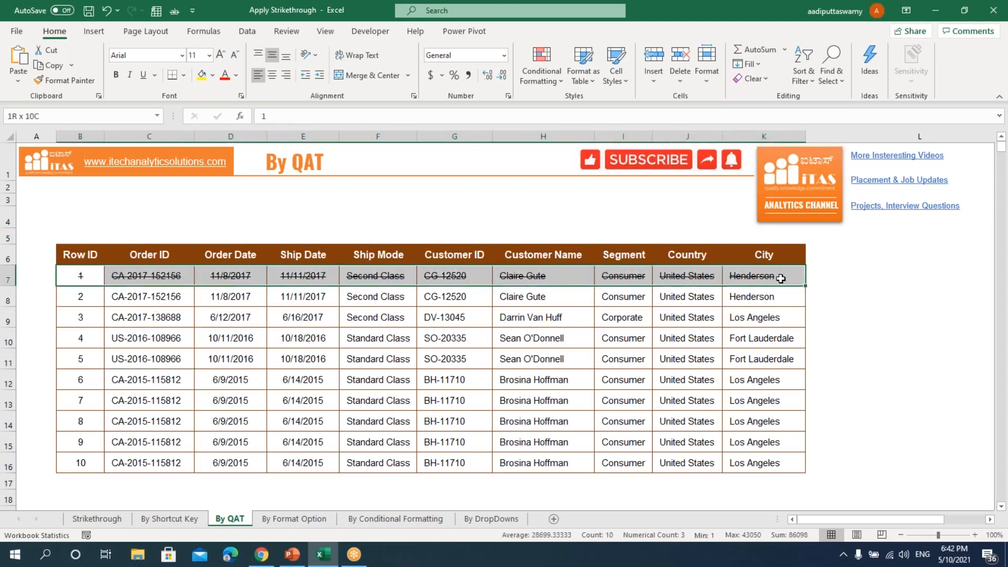
left_click(173, 11)
left_click_drag(74, 276, 775, 282)
left_click(560, 336)
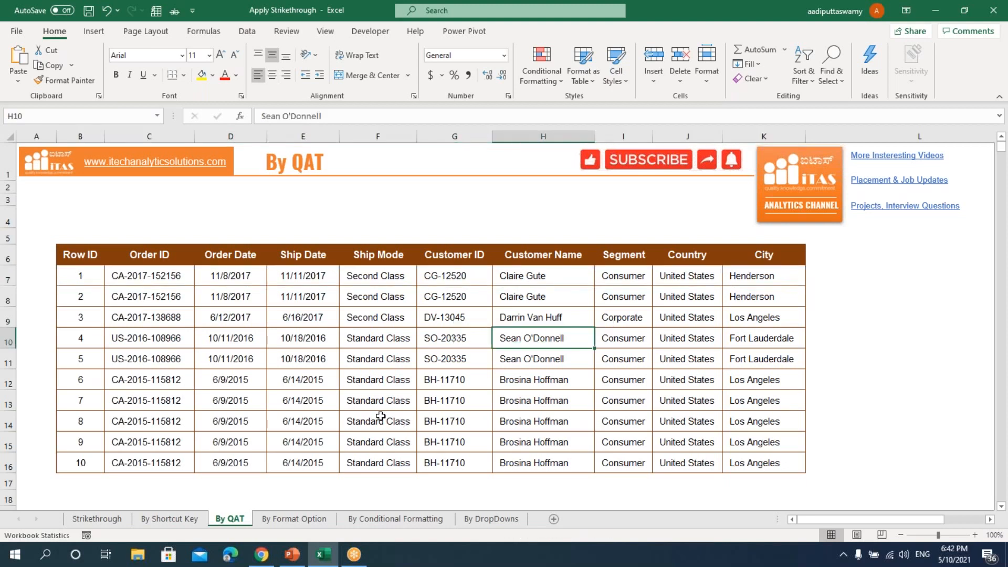
Step: On the By Format Option sheet, apply the Strikethrough font effect to the Row ID 1 record (B7:K7) through Format Cells
left_click(283, 519)
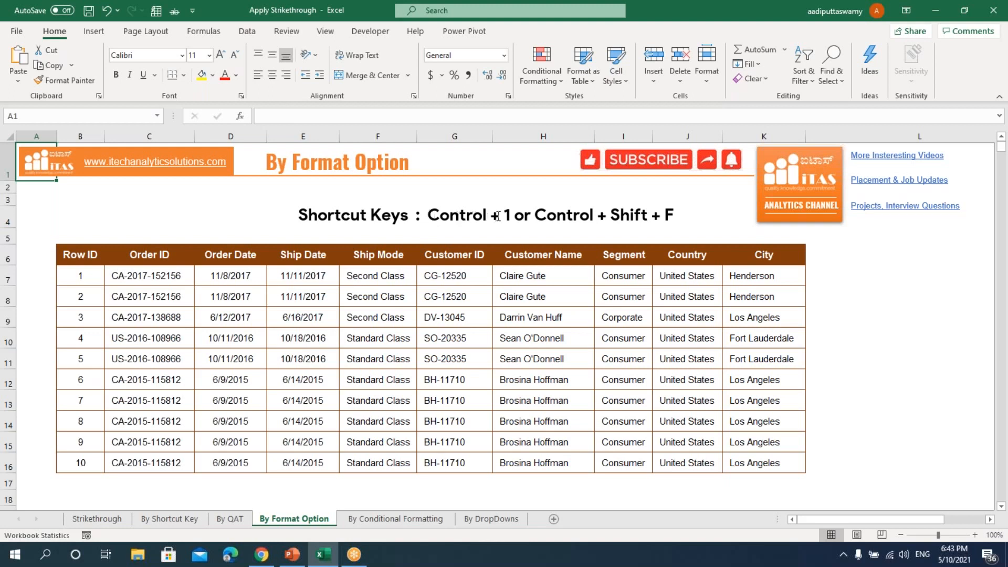
left_click(402, 360)
left_click_drag(85, 276, 740, 277)
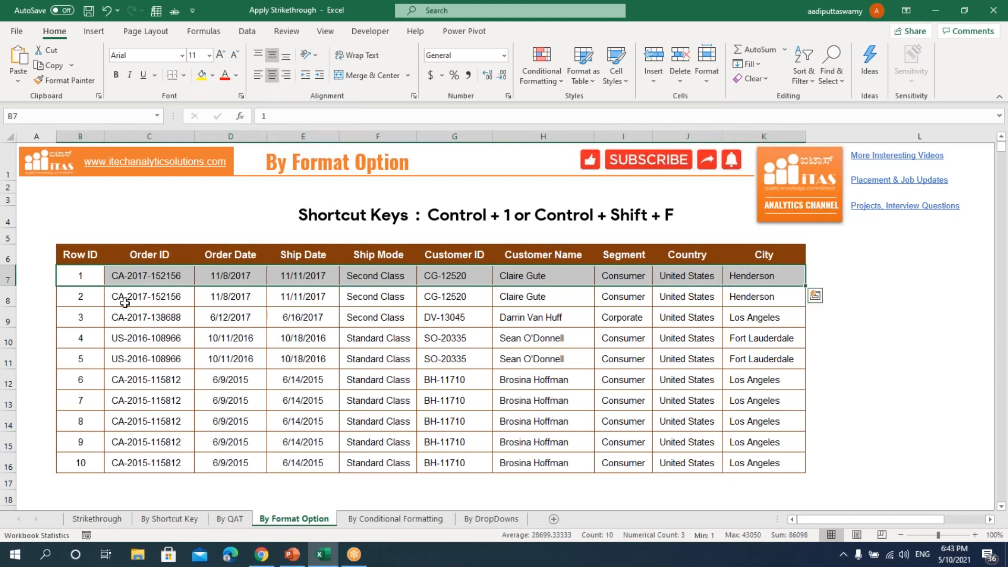
left_click_drag(92, 276, 741, 283)
key("ctrl+1")
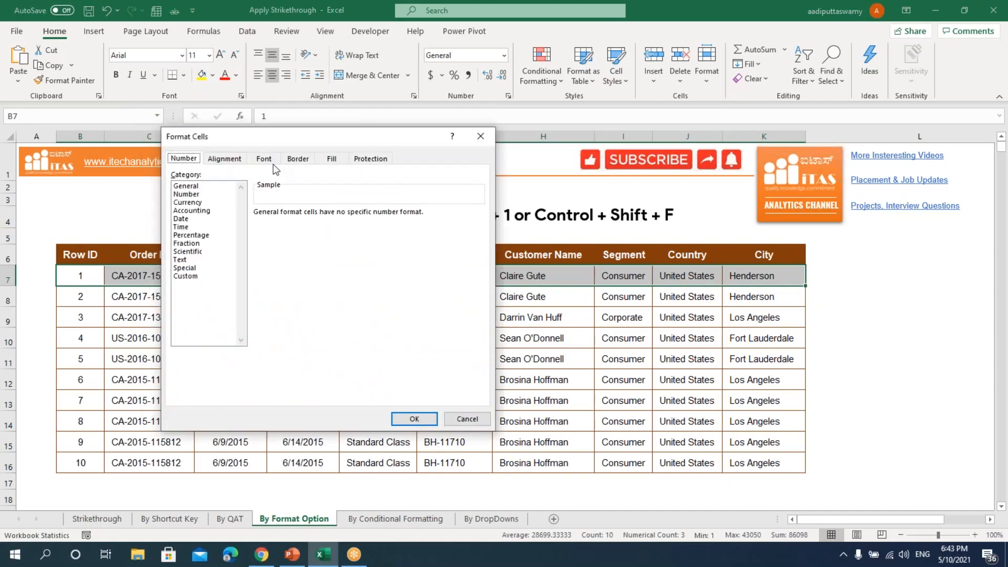
left_click_drag(242, 139, 324, 224)
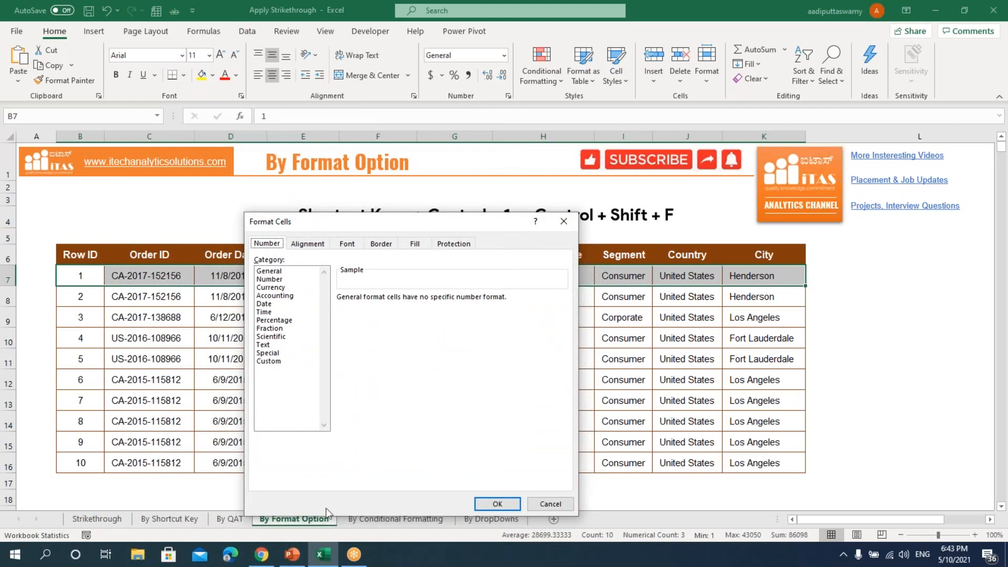
left_click_drag(399, 214, 430, 201)
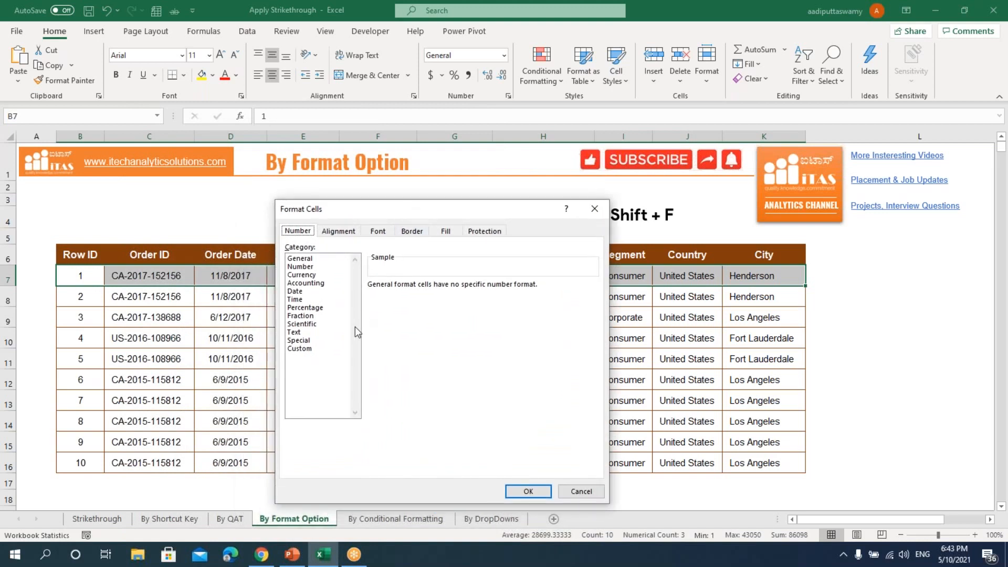
left_click(378, 232)
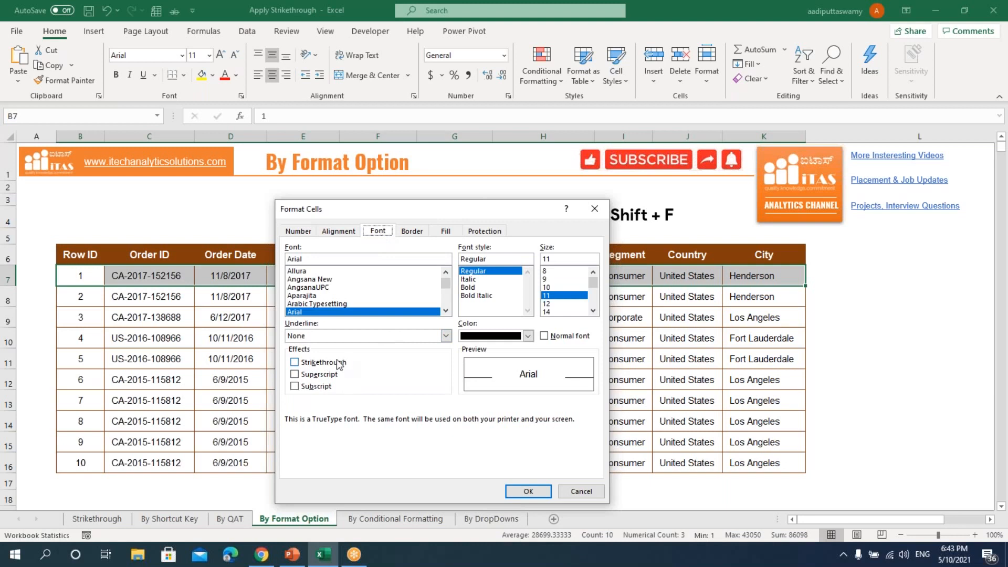
left_click(294, 363)
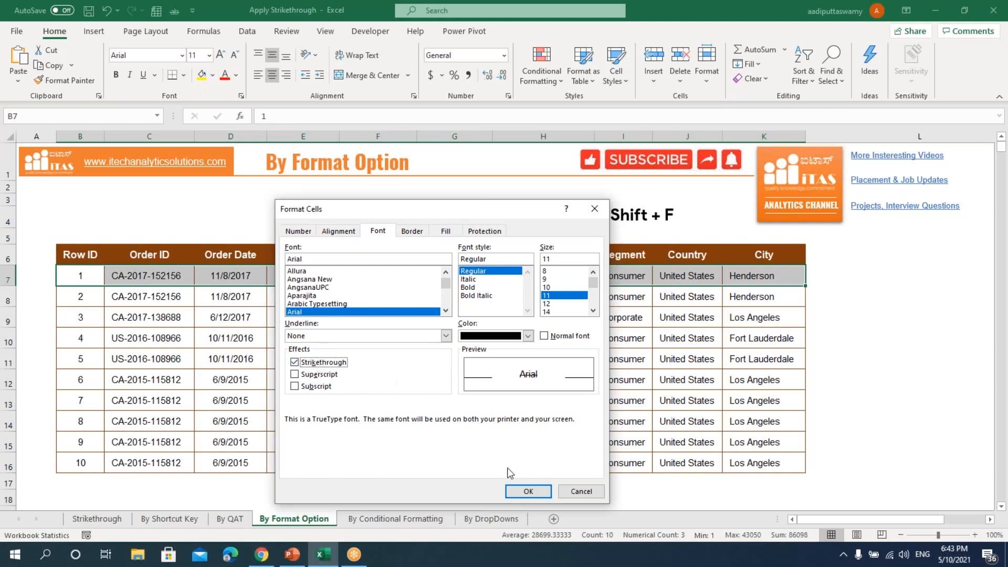
left_click(524, 491)
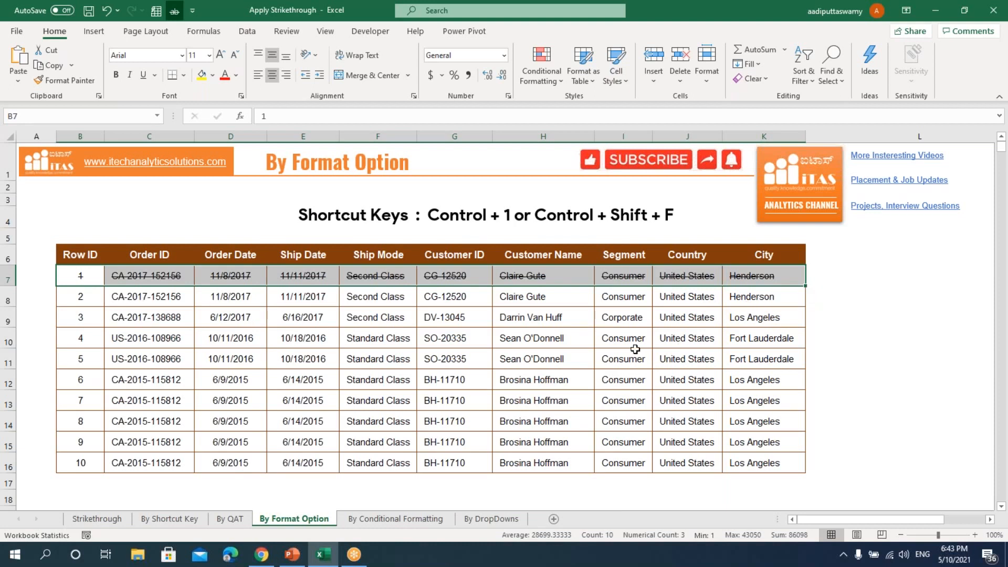
Step: Turn off the Strikethrough font effect for B7:K7 on the By Format Option sheet through Format Cells
key("ctrl+1")
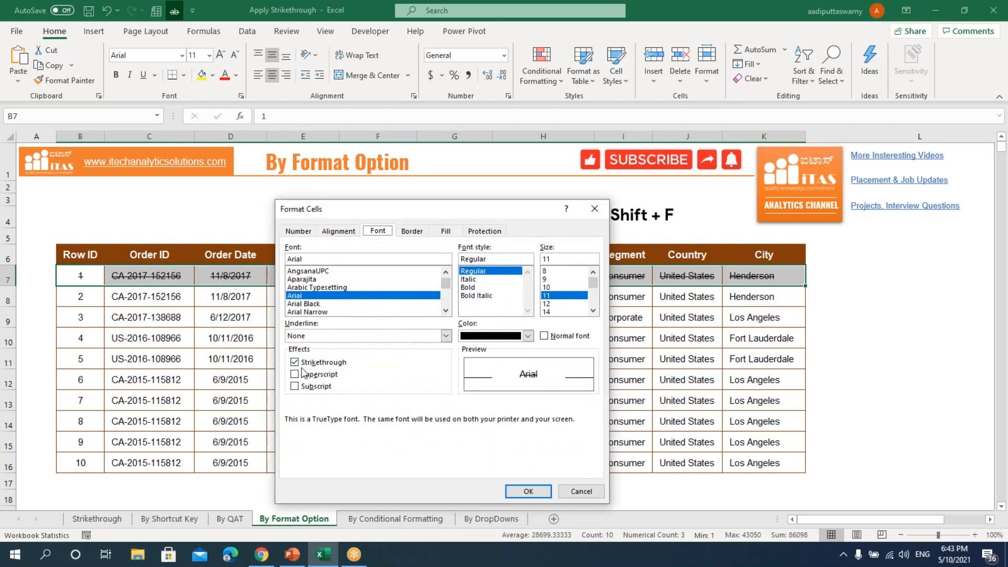
left_click(295, 362)
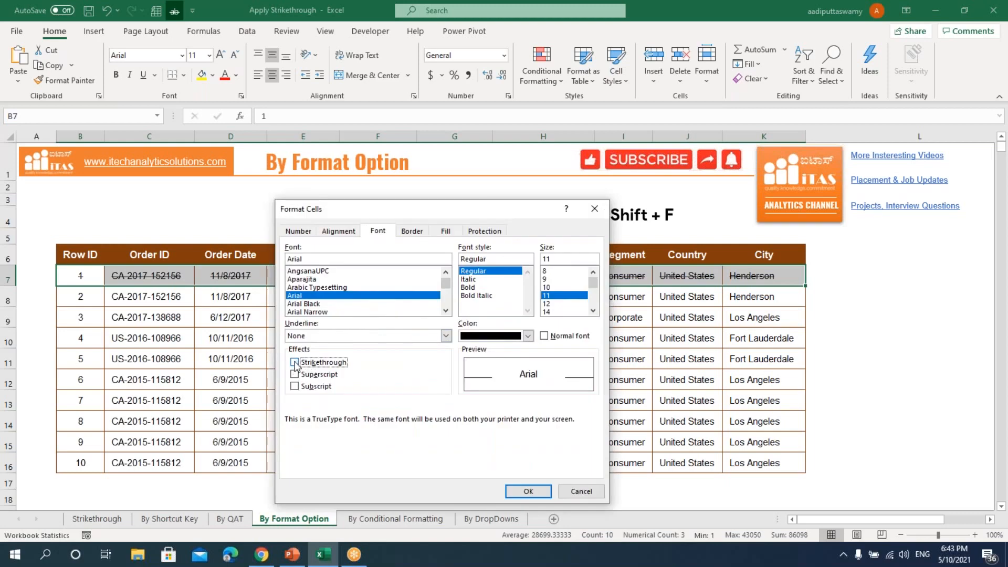
left_click(528, 491)
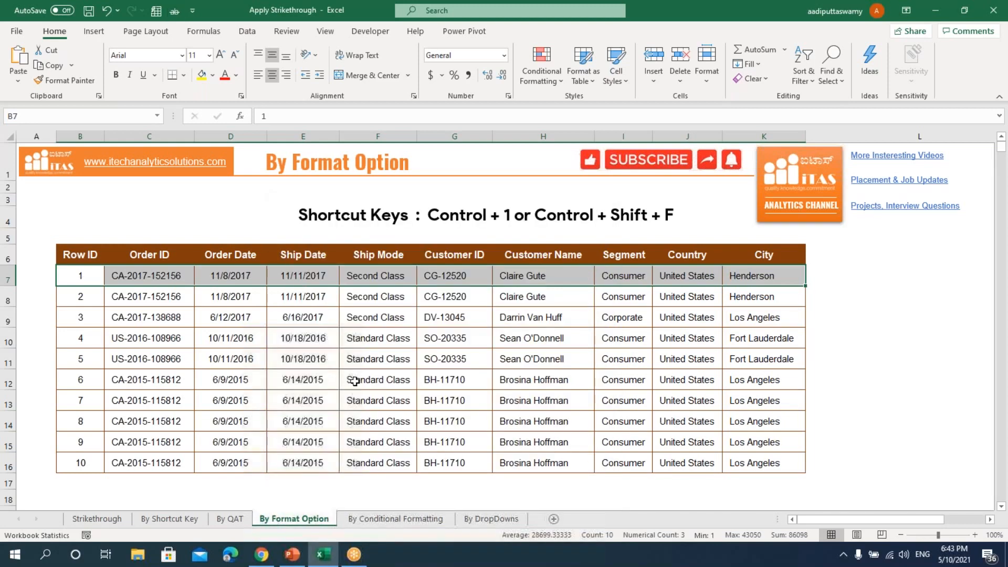
left_click(355, 379)
left_click_drag(93, 278, 452, 297)
left_click_drag(586, 291, 795, 277)
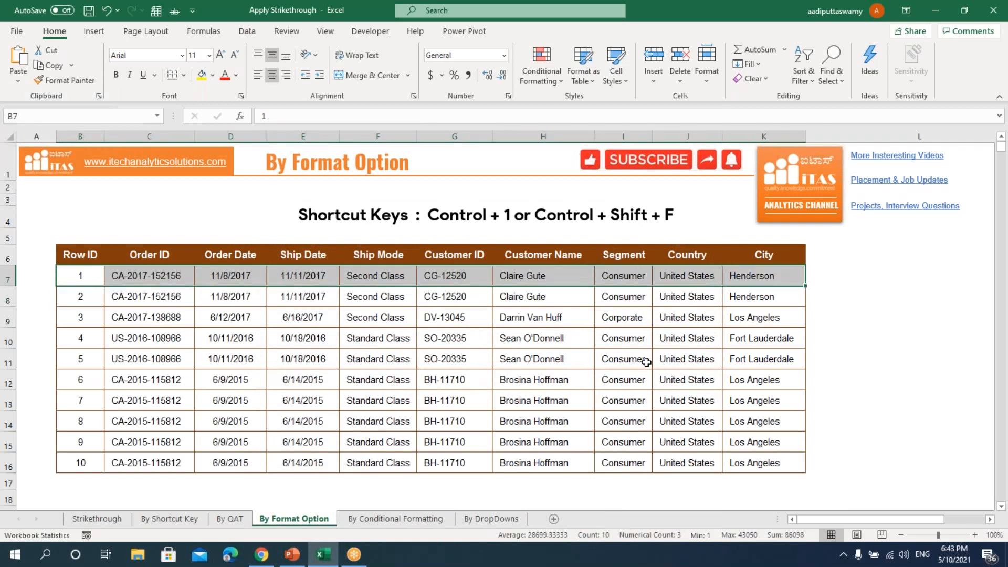
left_click(645, 363)
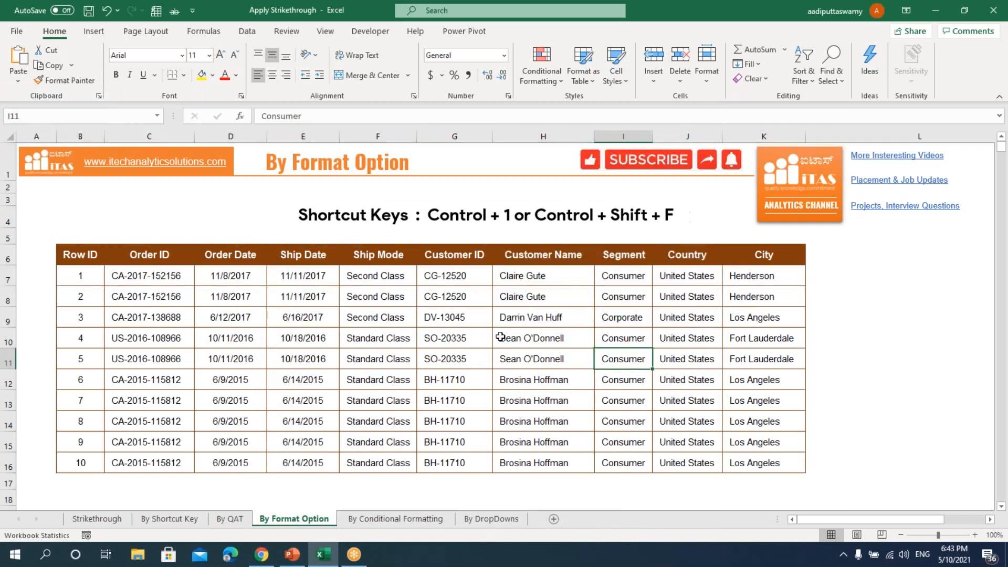
Step: Apply the Strikethrough font effect to the Row ID 1 record (B7:K7) again through the Format Cells dialog
left_click_drag(99, 278, 743, 282)
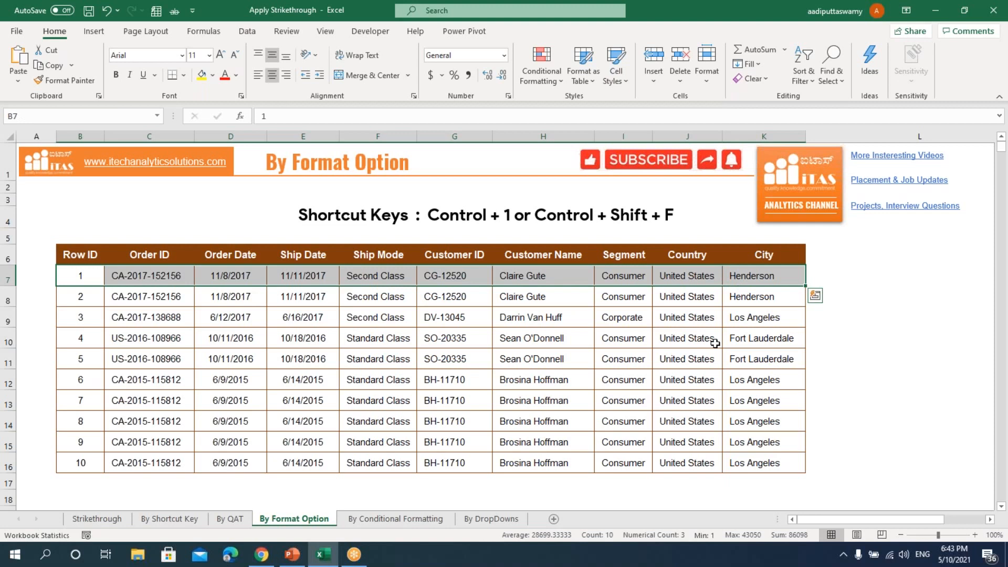
key("ctrl+1")
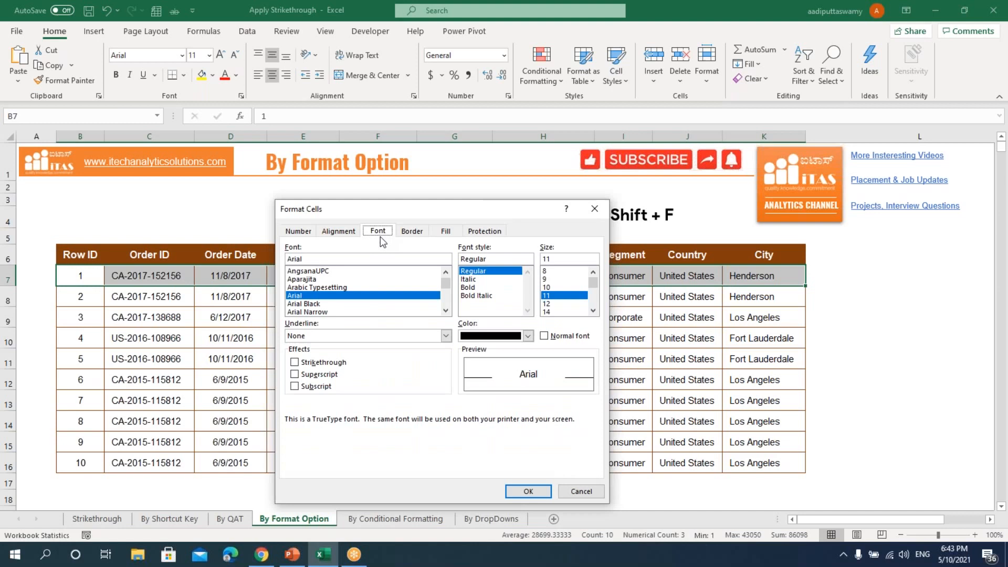
left_click(297, 232)
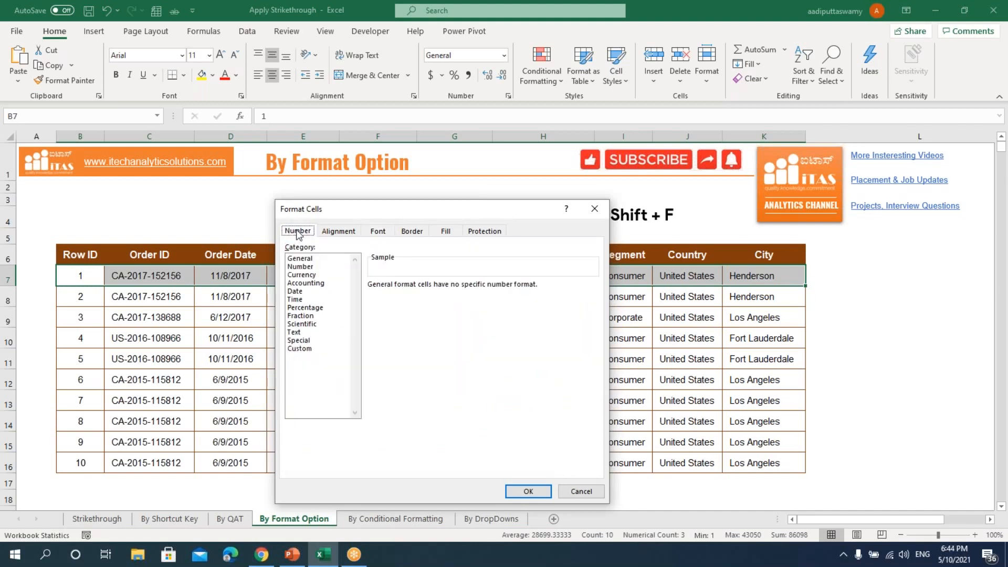
left_click(413, 232)
left_click(444, 232)
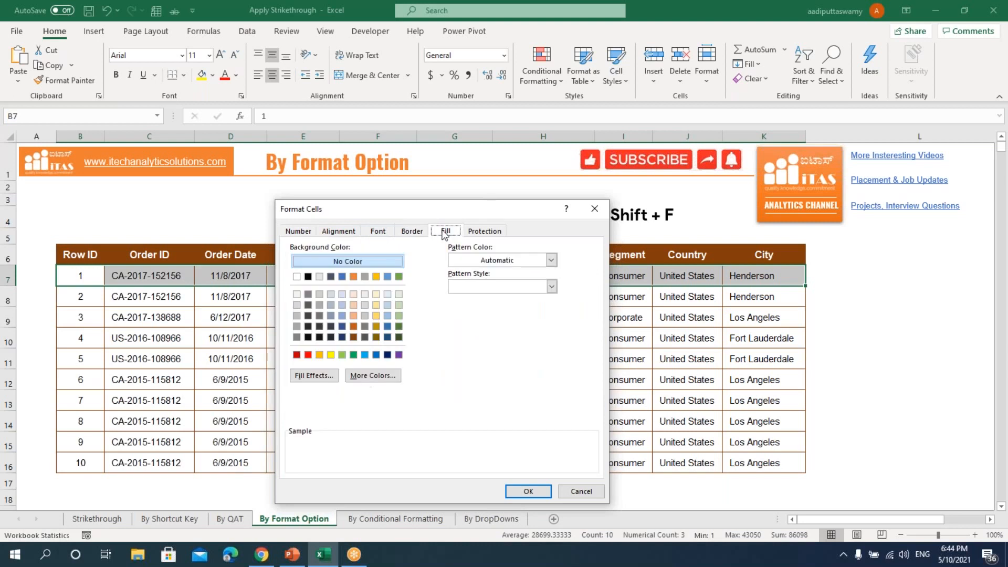
left_click(378, 235)
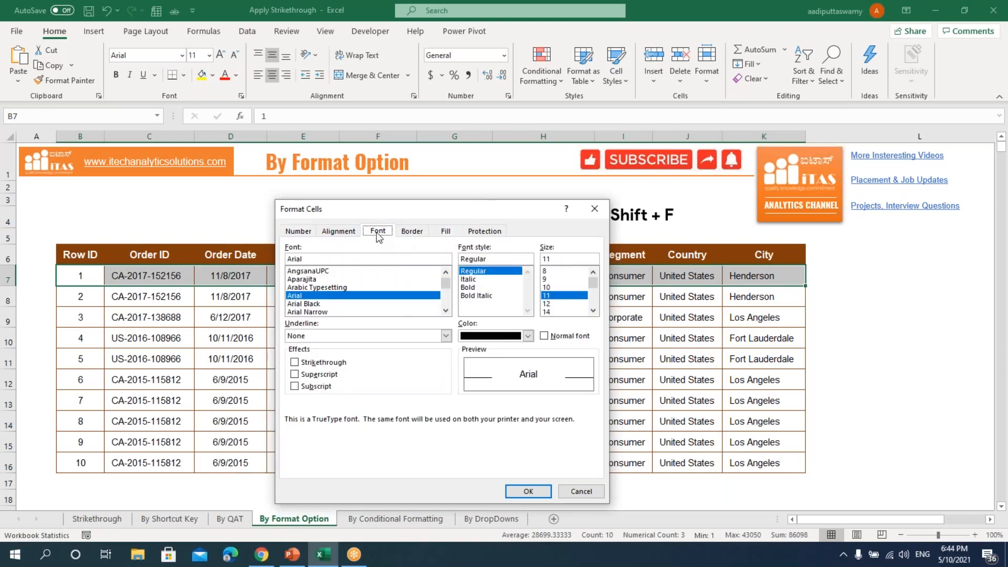
left_click_drag(406, 211, 272, 196)
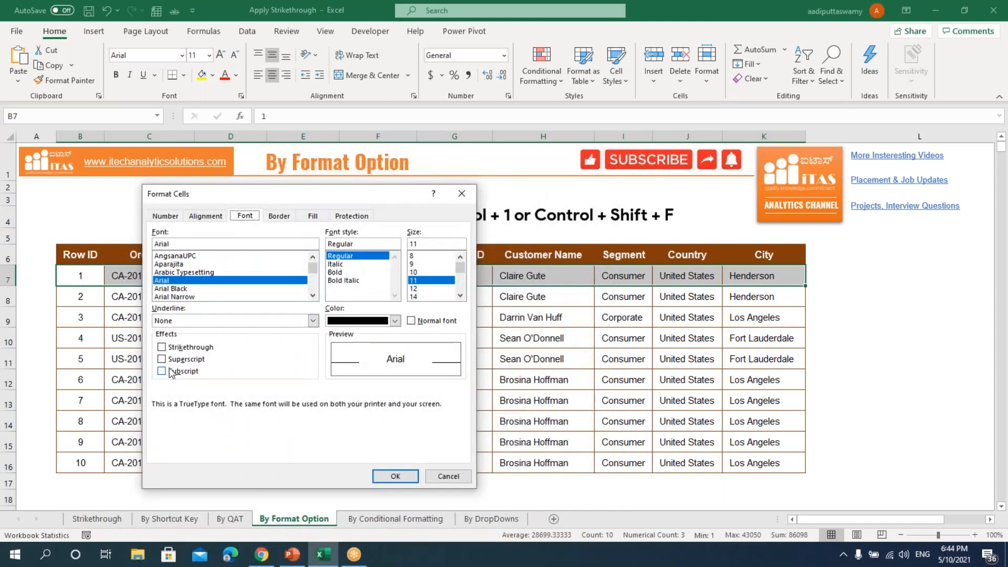
left_click(161, 348)
left_click(394, 476)
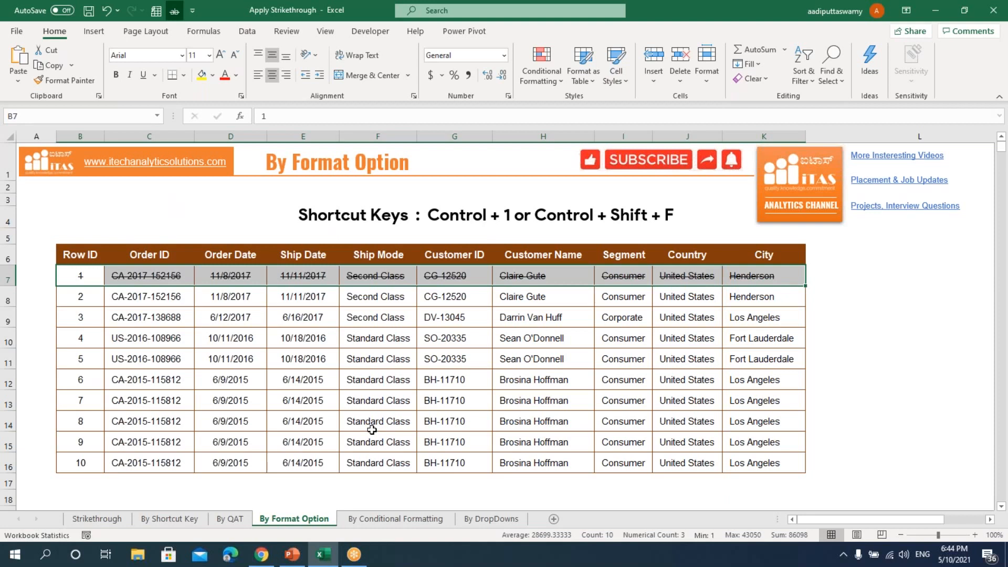
Step: Clear the Strikethrough font effect from the Row ID 1 record (B7:K7) through Format Cells
key("ctrl+1")
left_click(169, 347)
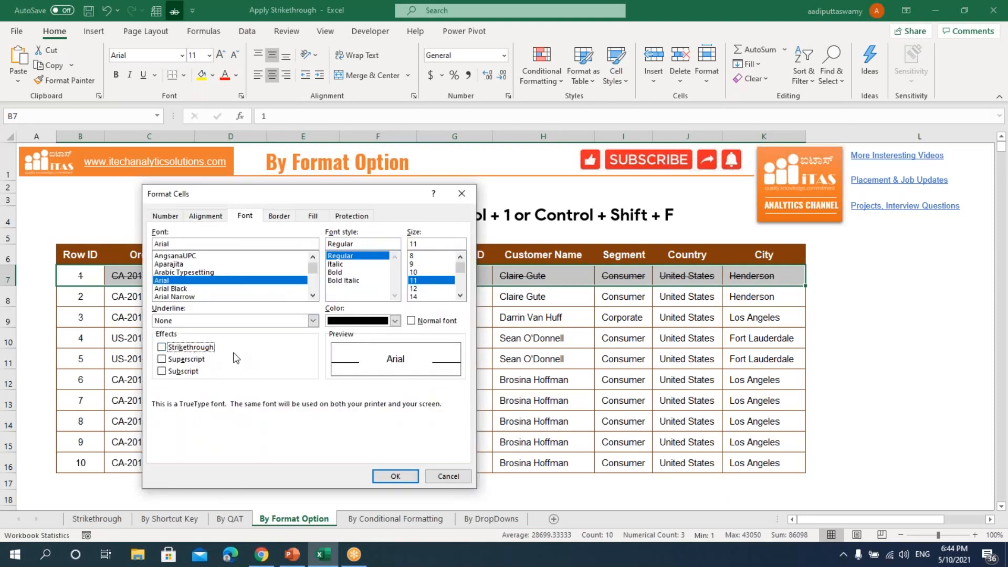
left_click(395, 476)
left_click_drag(90, 278, 745, 283)
left_click(561, 336)
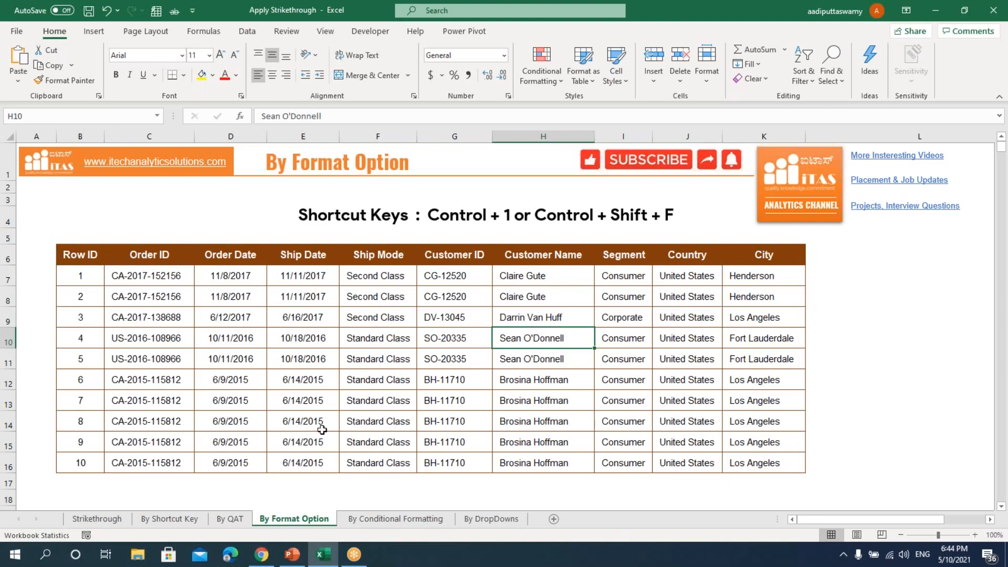
Step: On the By Conditional Formatting sheet, tick the Row ID 1 Status check box, examine its record B7:K7, and untick the box
left_click(390, 517)
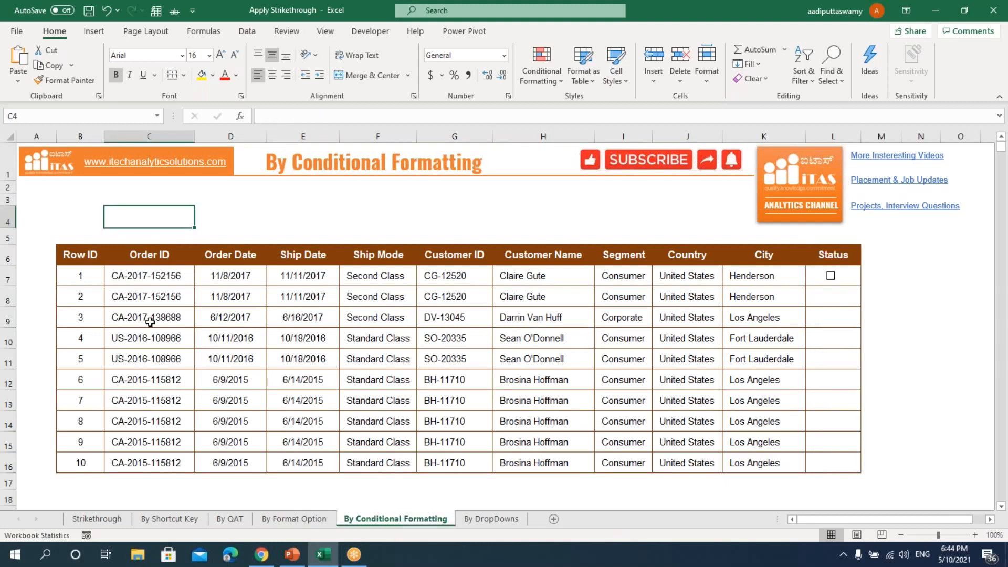
left_click_drag(74, 277, 759, 286)
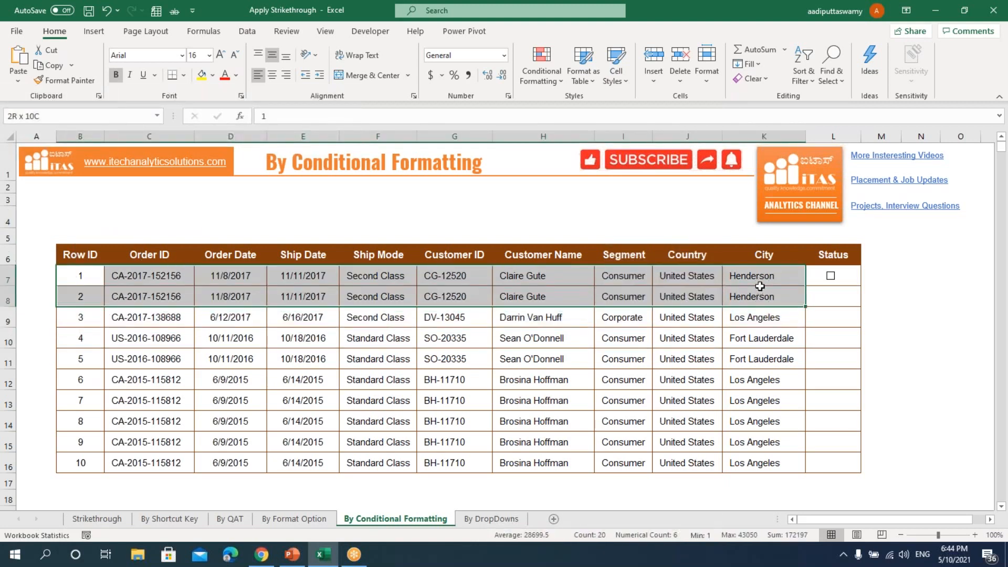
left_click(684, 298)
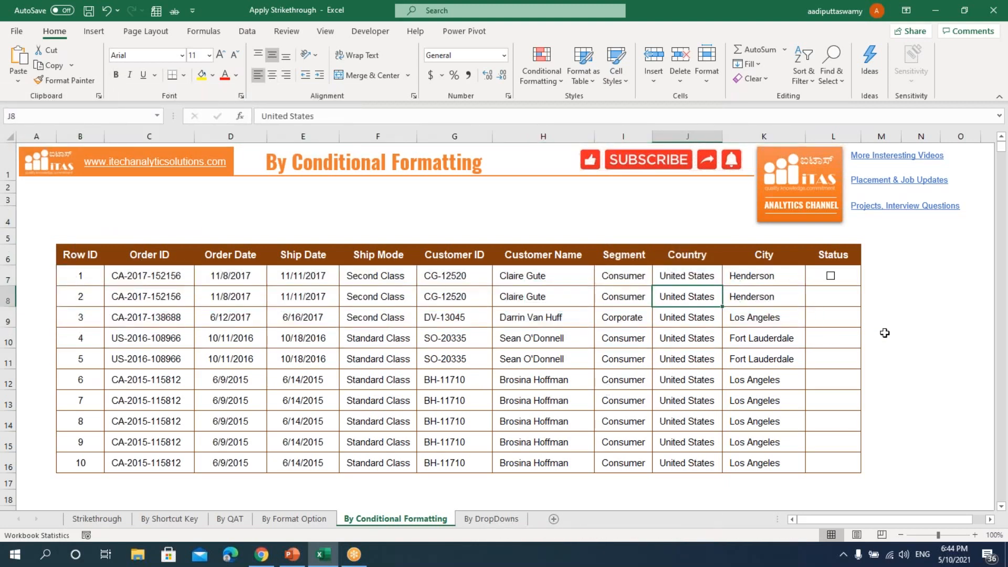
left_click(831, 278)
left_click_drag(91, 280, 772, 276)
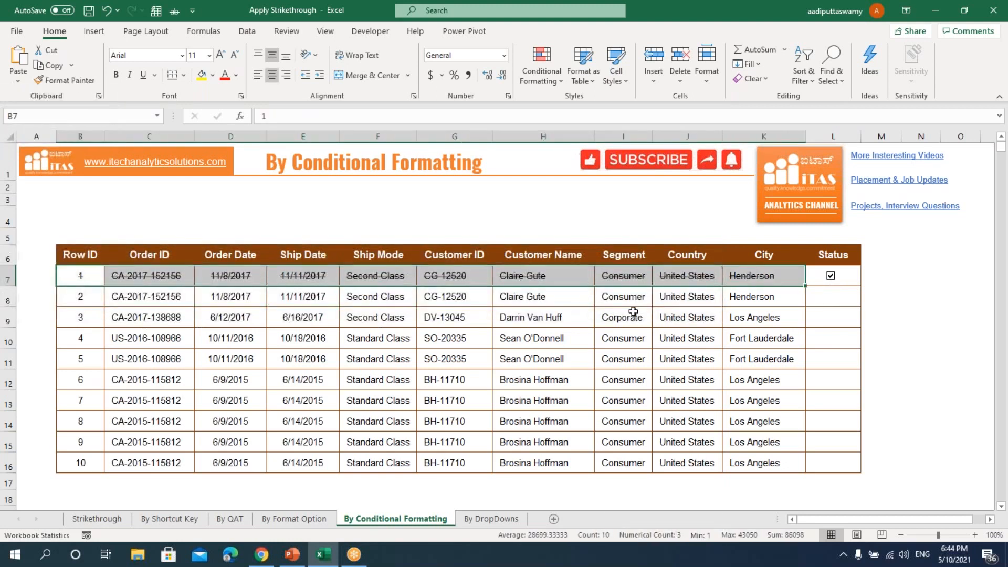
left_click(683, 317)
left_click(831, 277)
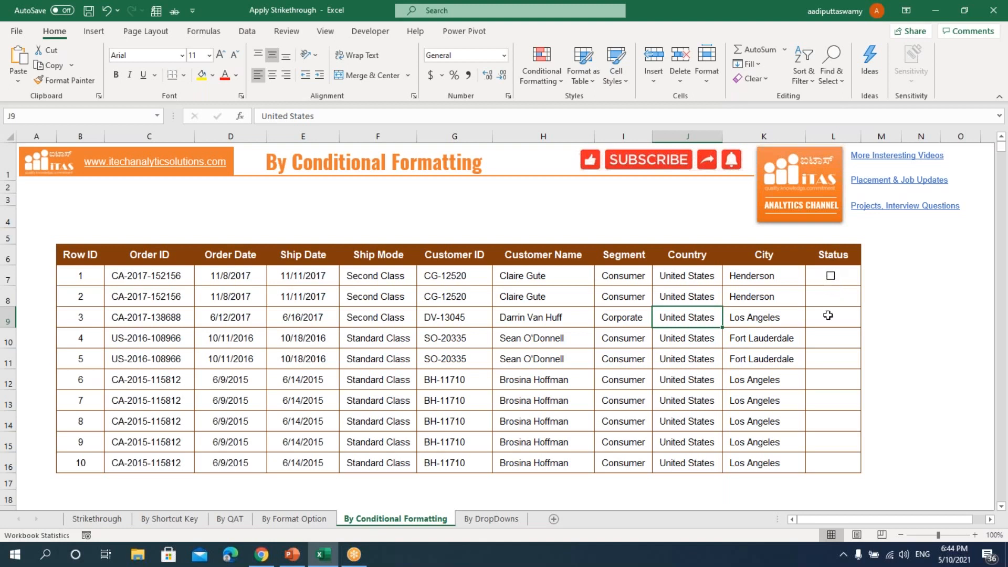
Step: Insert a check box form control in the Status cell of the Row ID 2 record (L8)
left_click(370, 33)
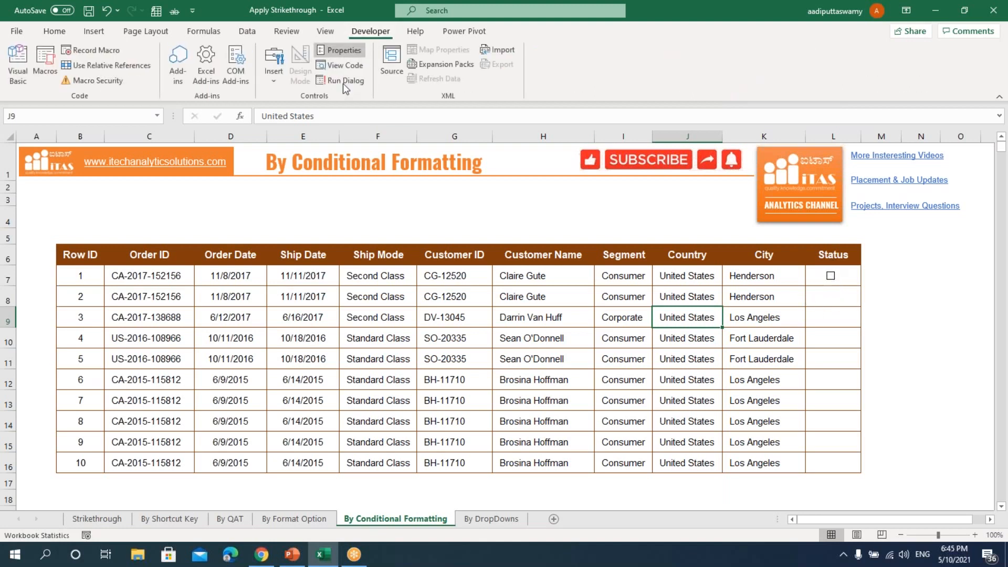
left_click(279, 82)
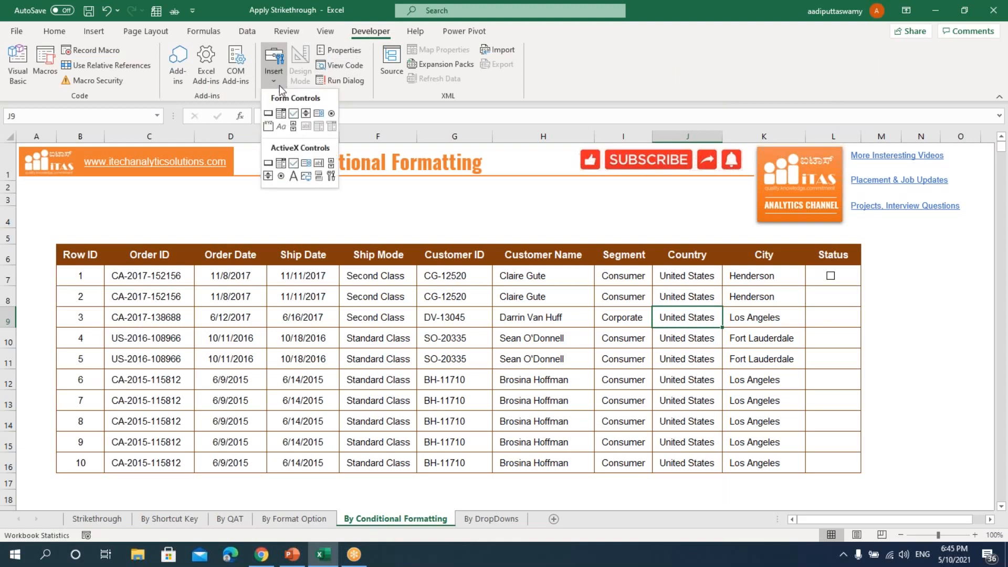
left_click(293, 114)
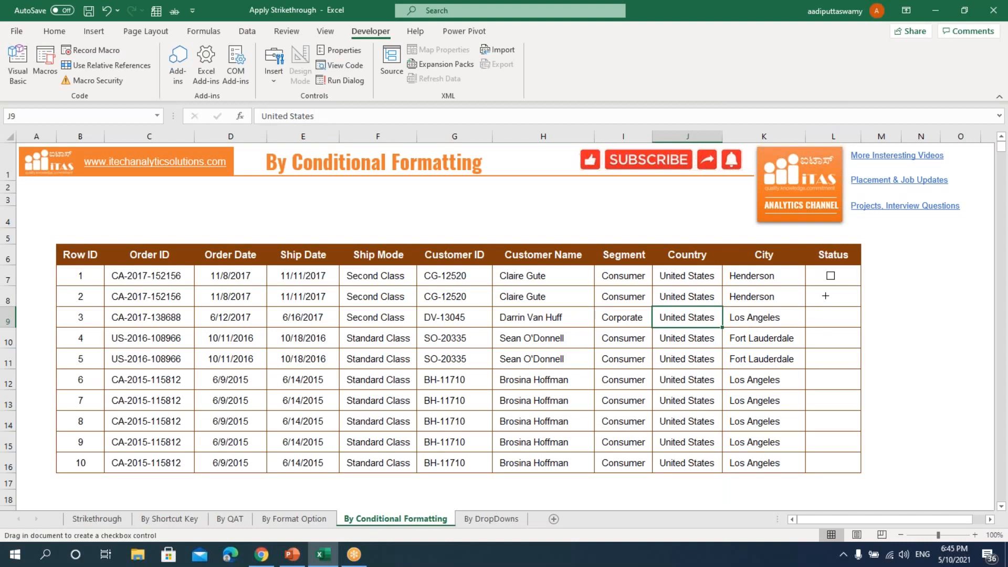
left_click(825, 296)
left_click_drag(867, 298, 864, 289)
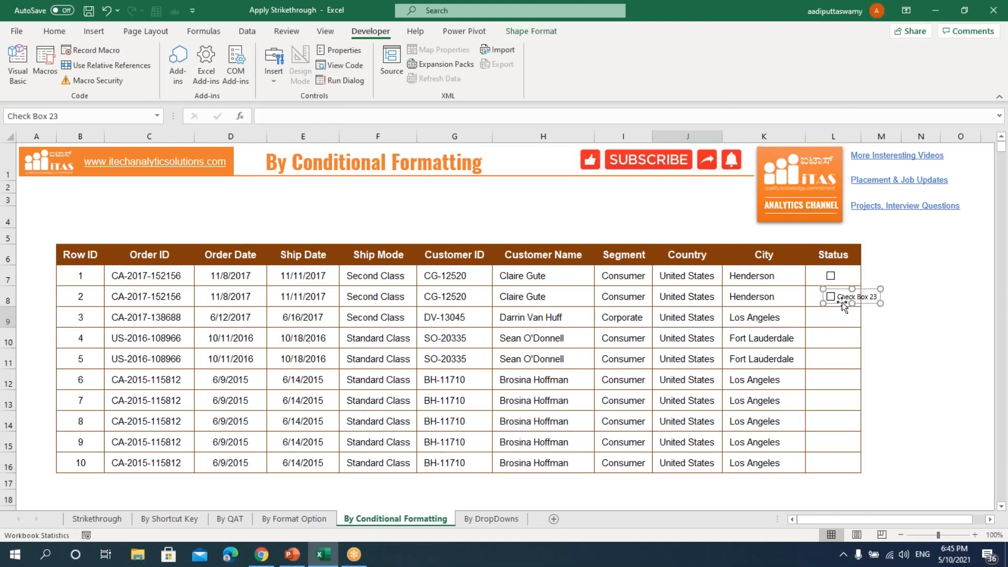
Step: Delete the caption text of the Row ID 2 check box and narrow the control to fit within L8
left_click(842, 300)
key("Delete")
key("Delete")
key("Delete")
key("Delete")
key("Delete")
key("Delete")
key("Delete")
key("Delete")
key("Delete")
key("Delete")
key("Delete")
key("Delete")
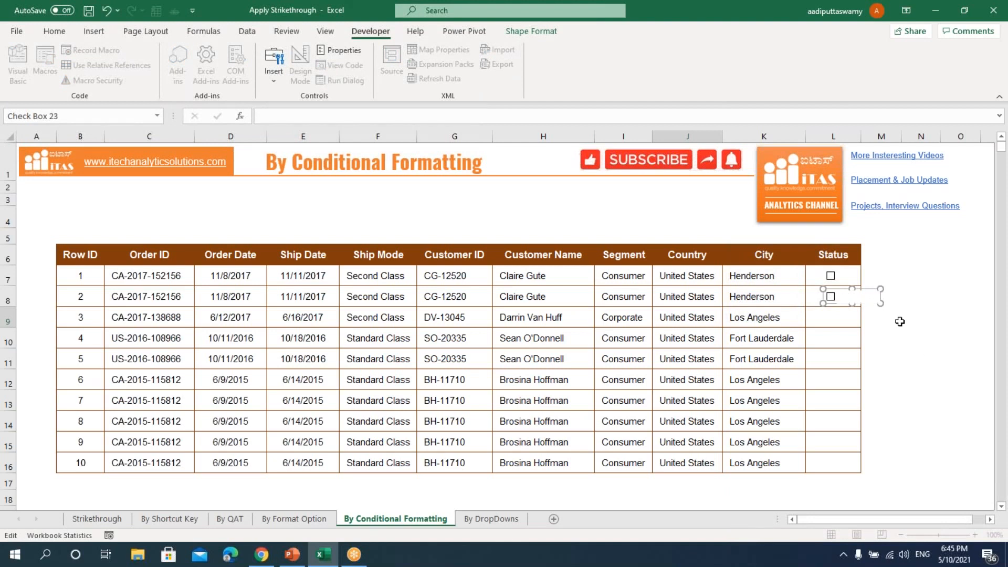
left_click(863, 300)
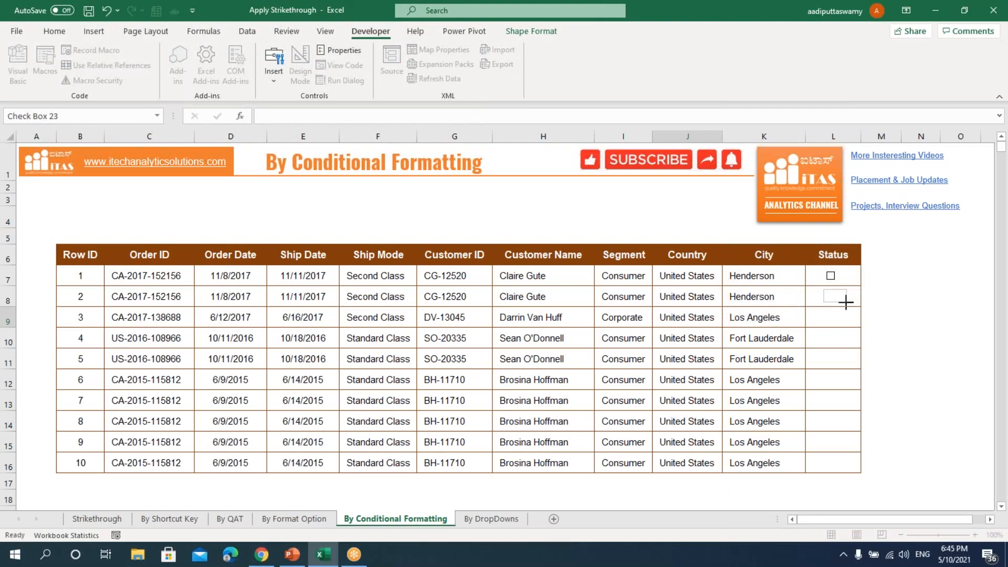
left_click(871, 316)
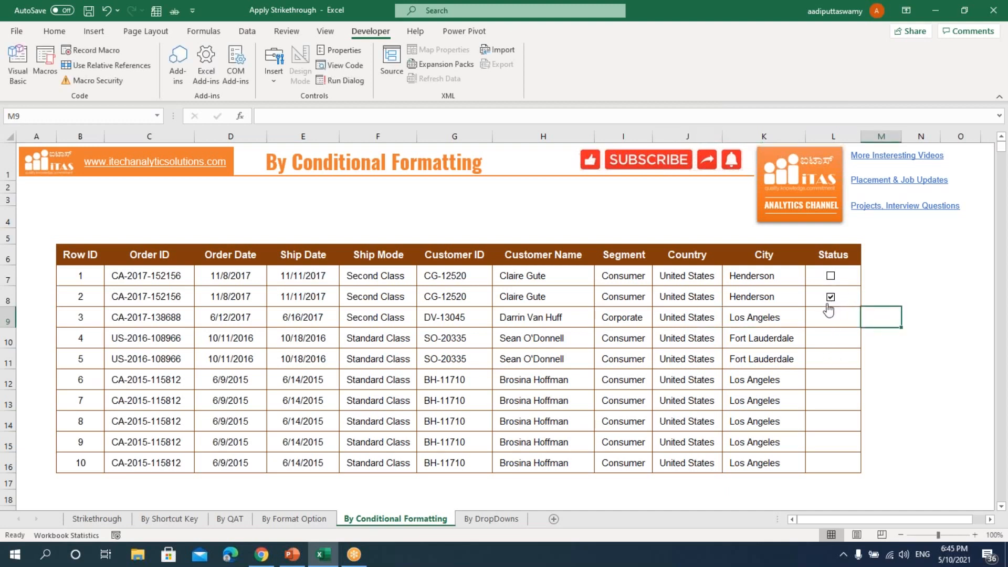
Step: Examine the Row ID 2 record (B8:K8) with its new check box ticked, and untick the box
left_click_drag(73, 297, 796, 297)
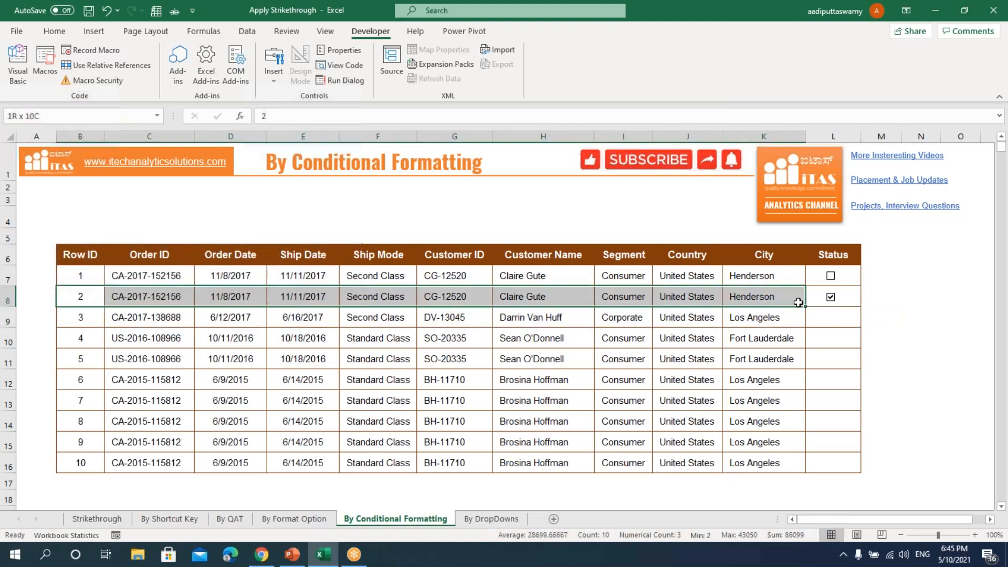
left_click(830, 297)
left_click(879, 336)
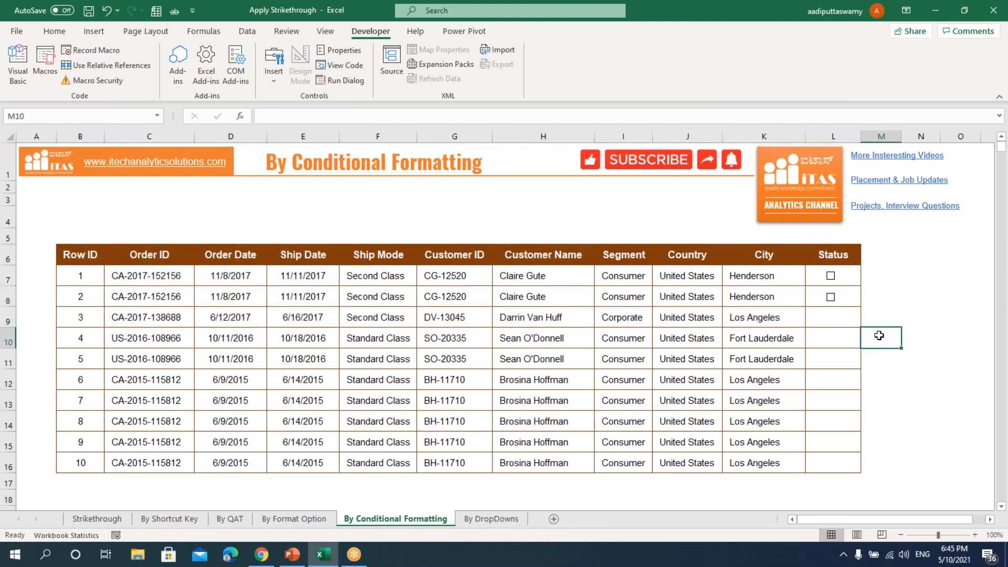
Step: Link the Row ID 2 check box to cell $L$8 in its Format Control settings
right_click(830, 298)
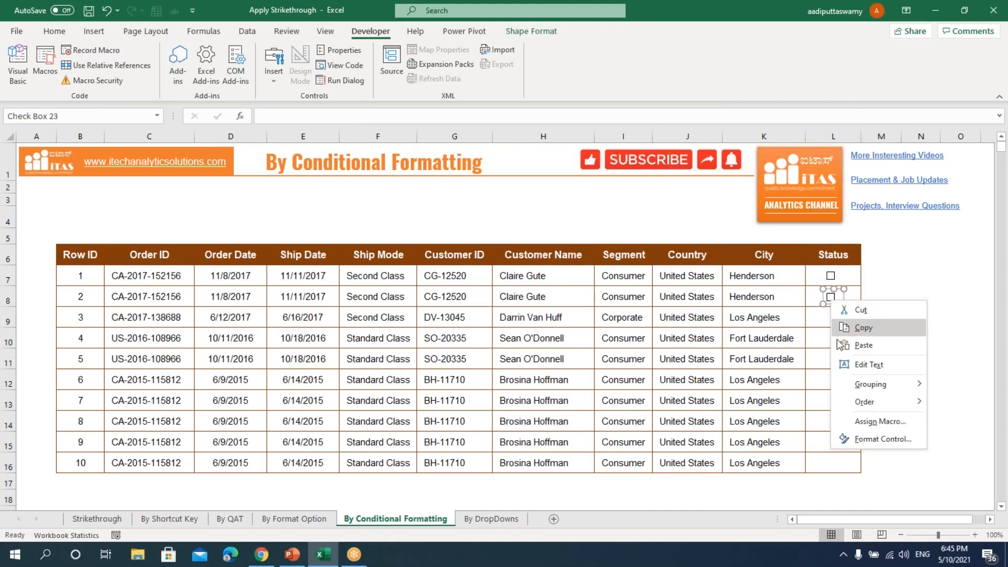
left_click(868, 439)
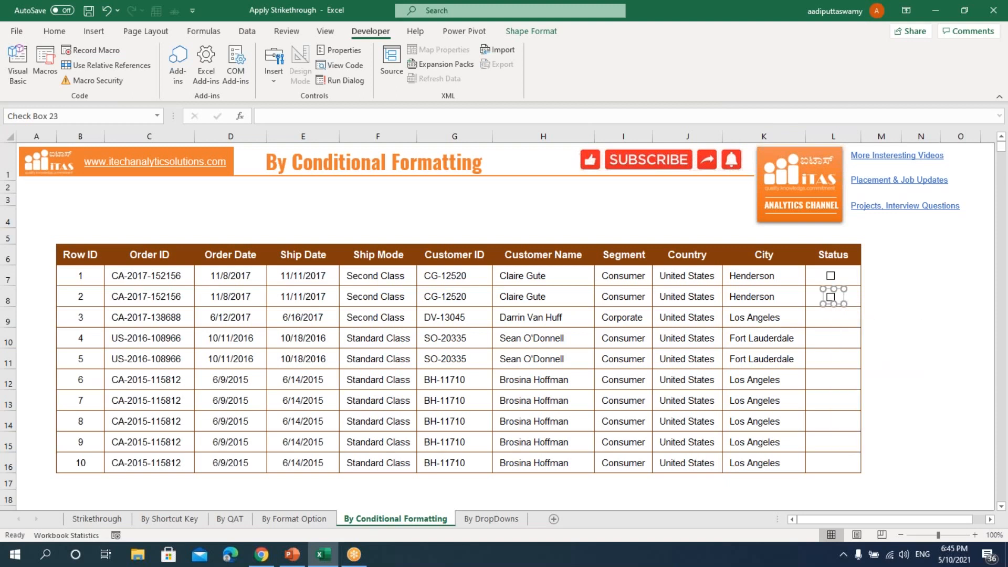
left_click_drag(412, 215, 444, 194)
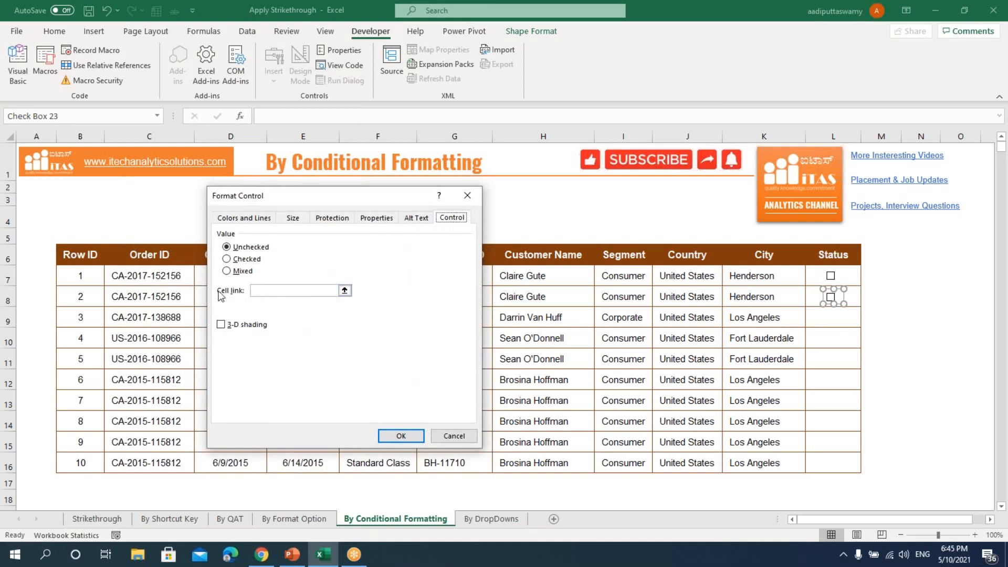
left_click(344, 291)
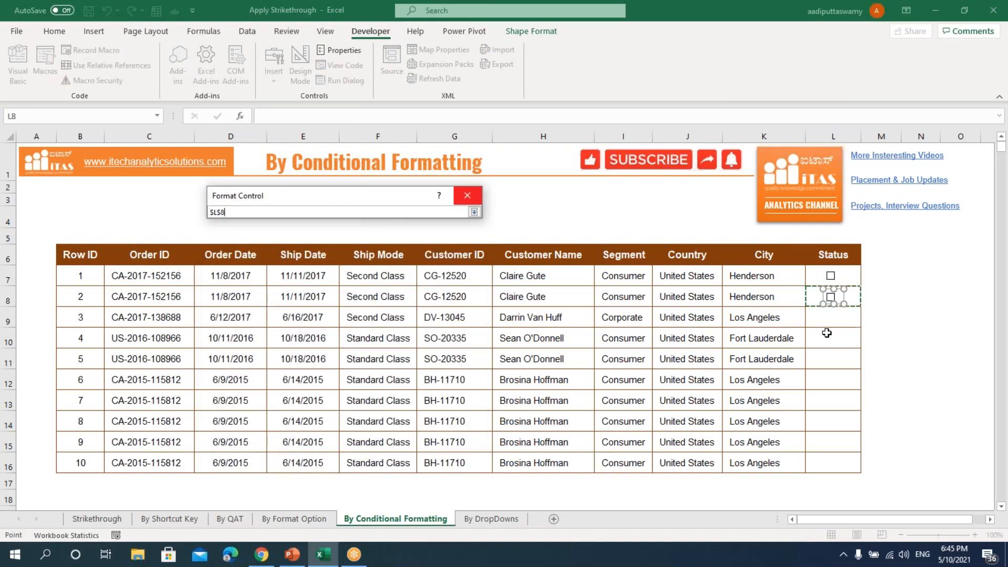
key("Return")
left_click(400, 436)
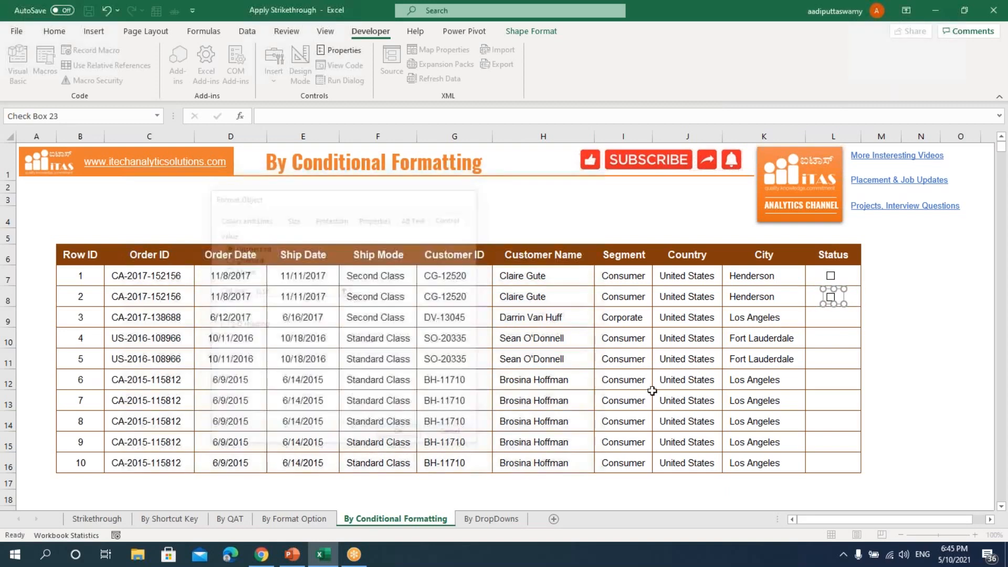
left_click(919, 337)
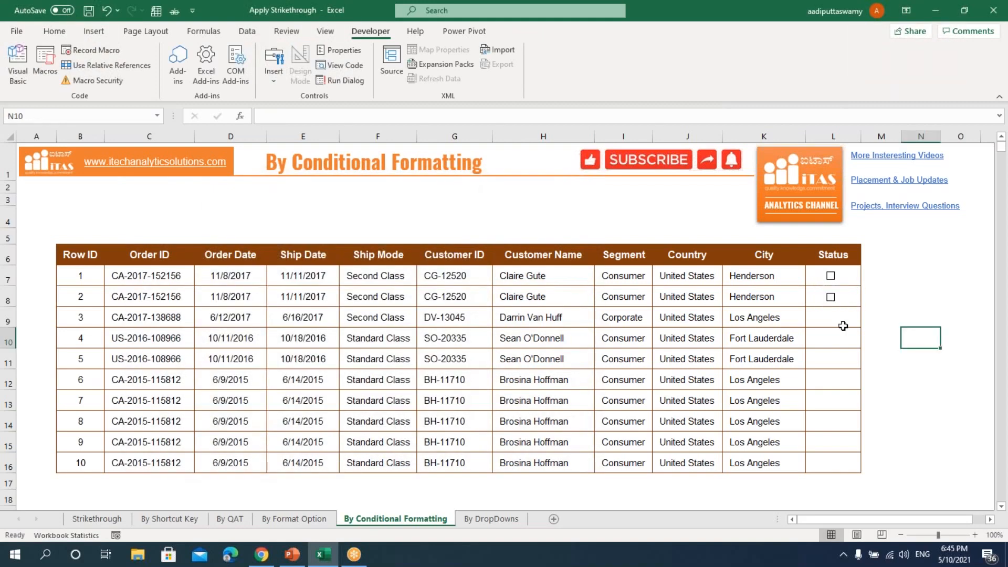
Step: Toggle the linked Row ID 2 check box on and off several times and leave it ticked
left_click(831, 302)
left_click(831, 302)
left_click(831, 302)
left_click(831, 303)
Step: Start a formula-based conditional formatting rule for the Row ID 2 record (B8:K8) with the formula =$L$8=true
left_click_drag(84, 295, 749, 298)
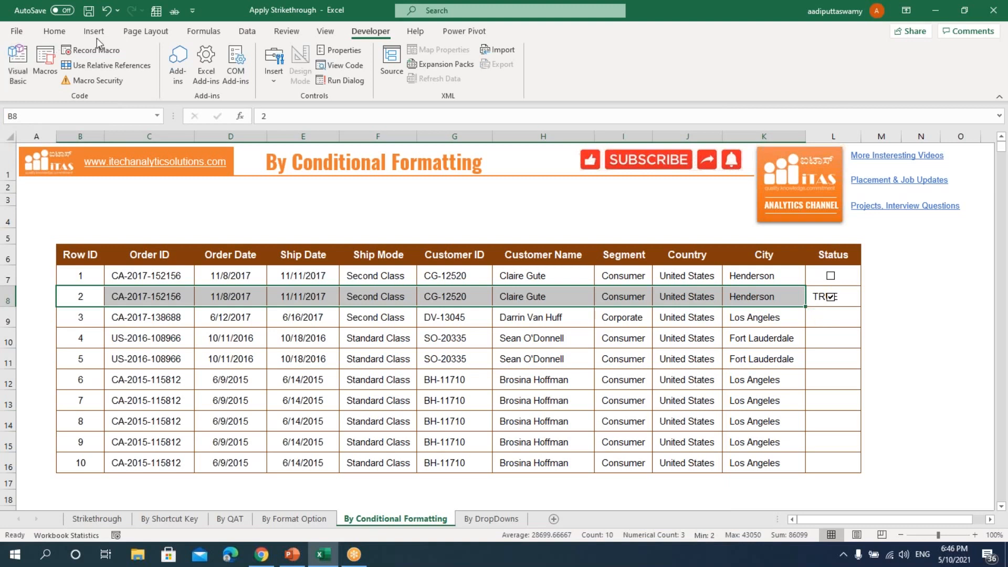
left_click(55, 31)
left_click(525, 85)
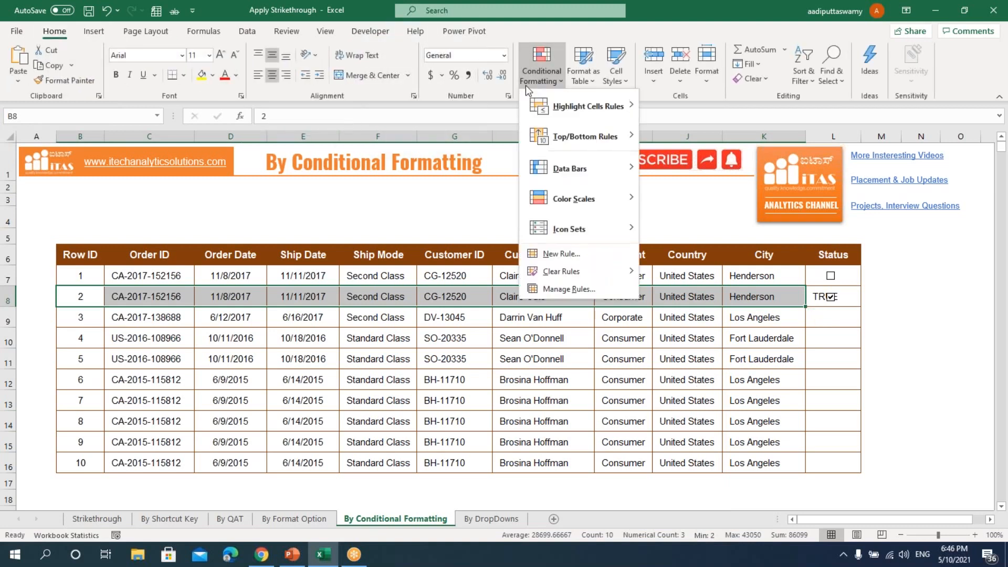
left_click(538, 254)
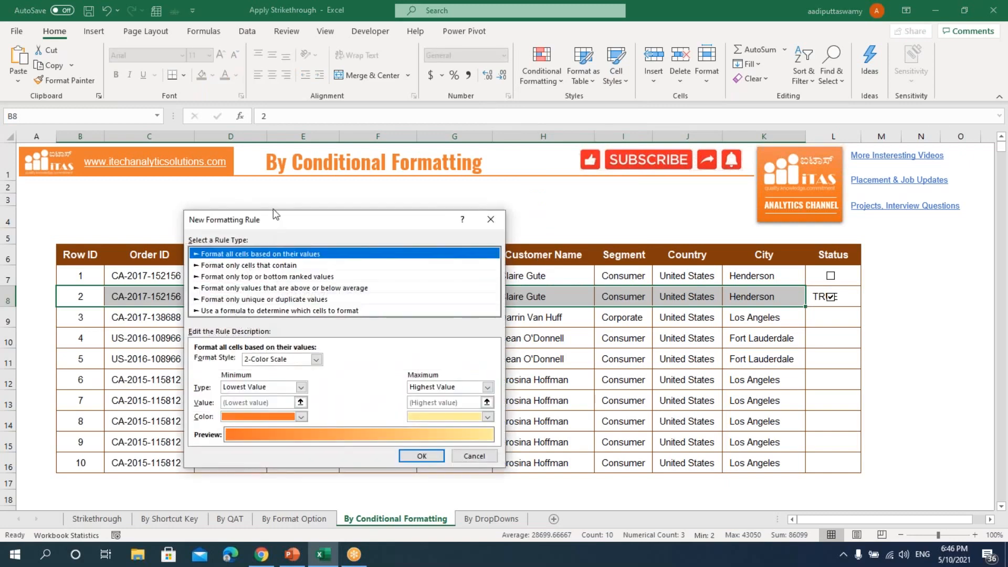
left_click_drag(273, 209, 267, 176)
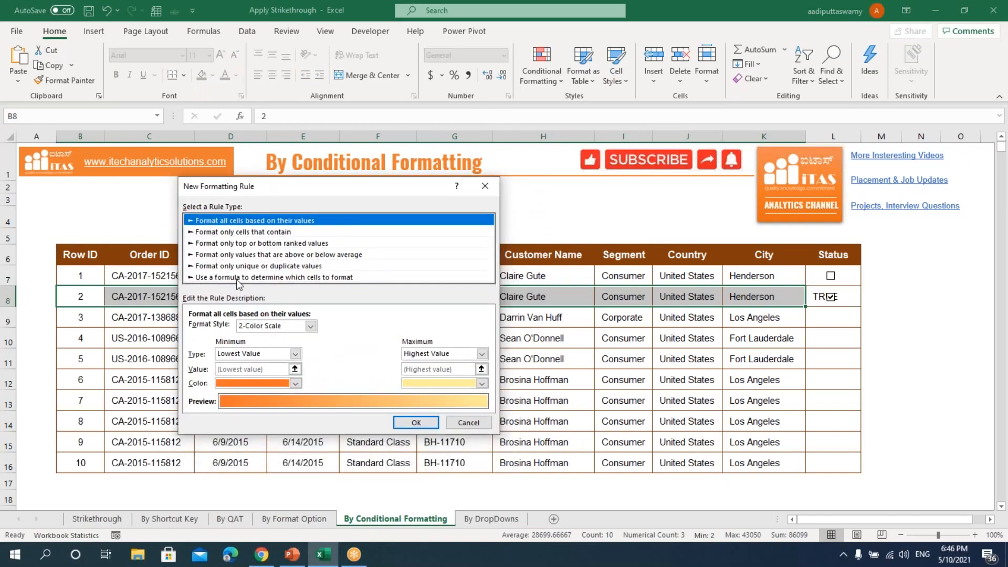
left_click(280, 277)
left_click(258, 329)
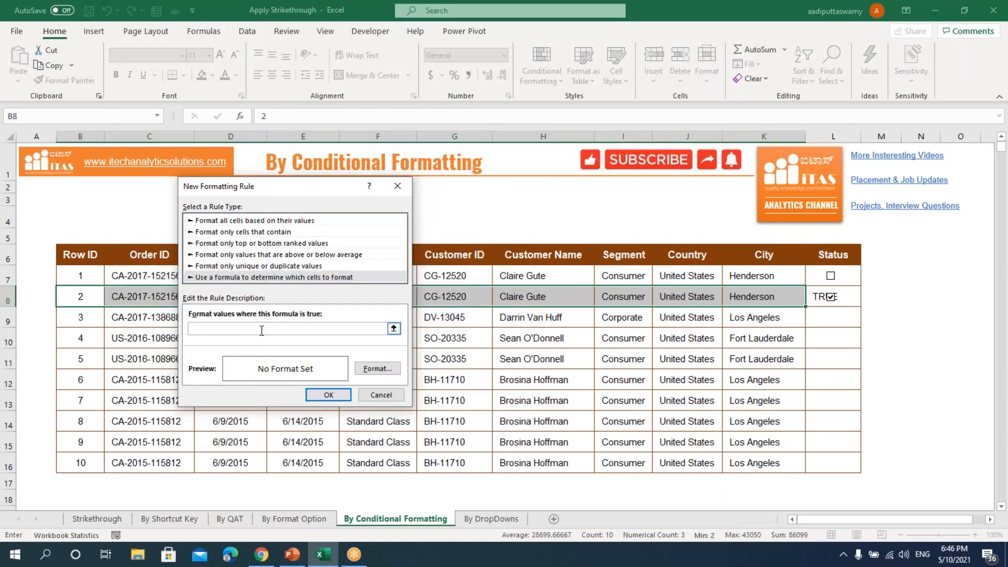
left_click(854, 296)
type("=")
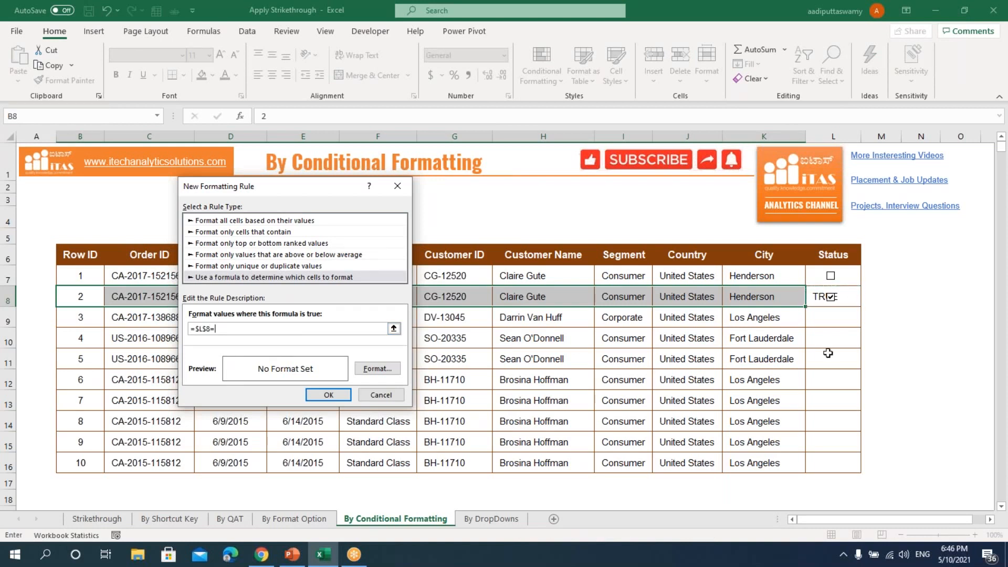
type("true")
Step: Set the rule's format to the Strikethrough font effect and apply the rule
left_click(378, 369)
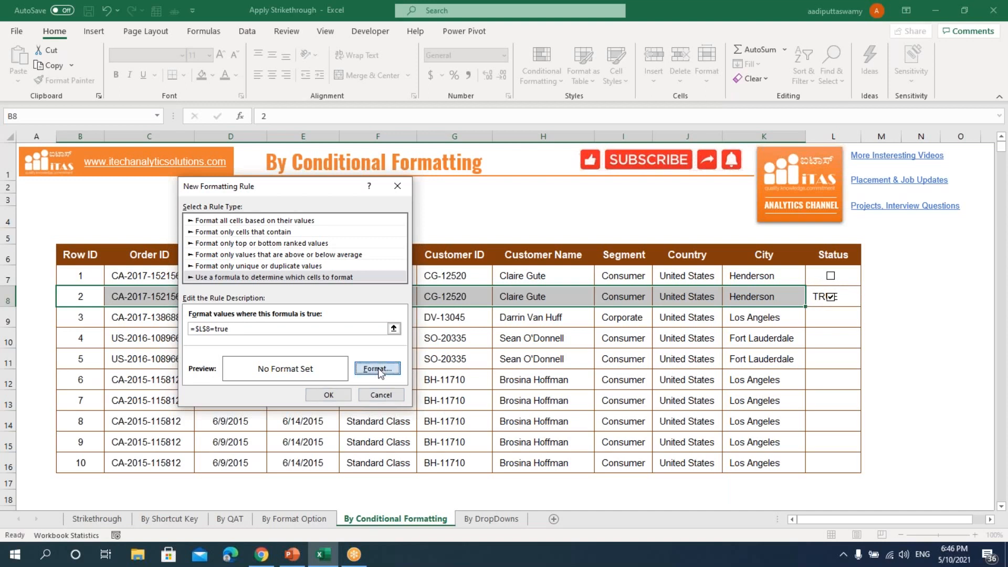
left_click(198, 317)
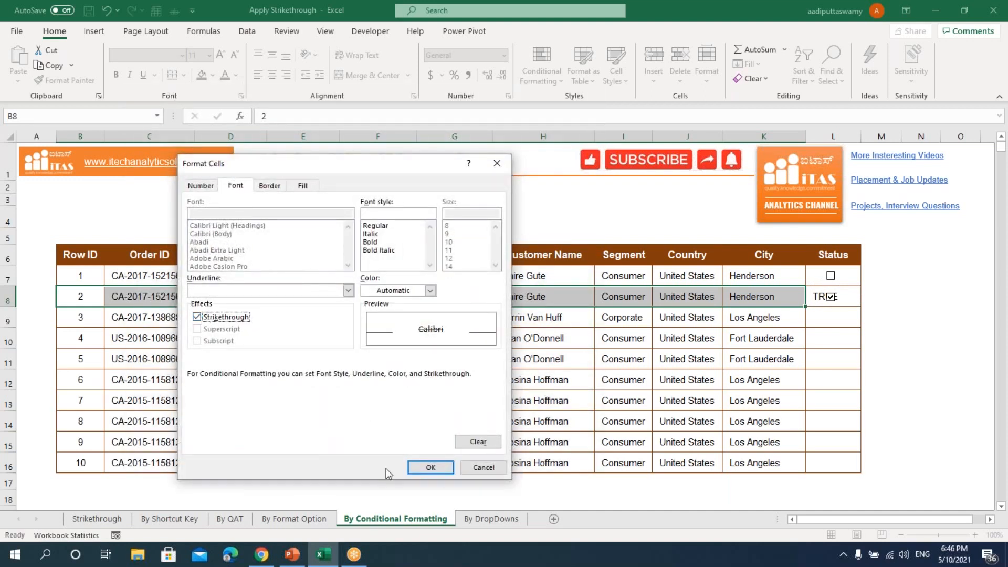
left_click(432, 467)
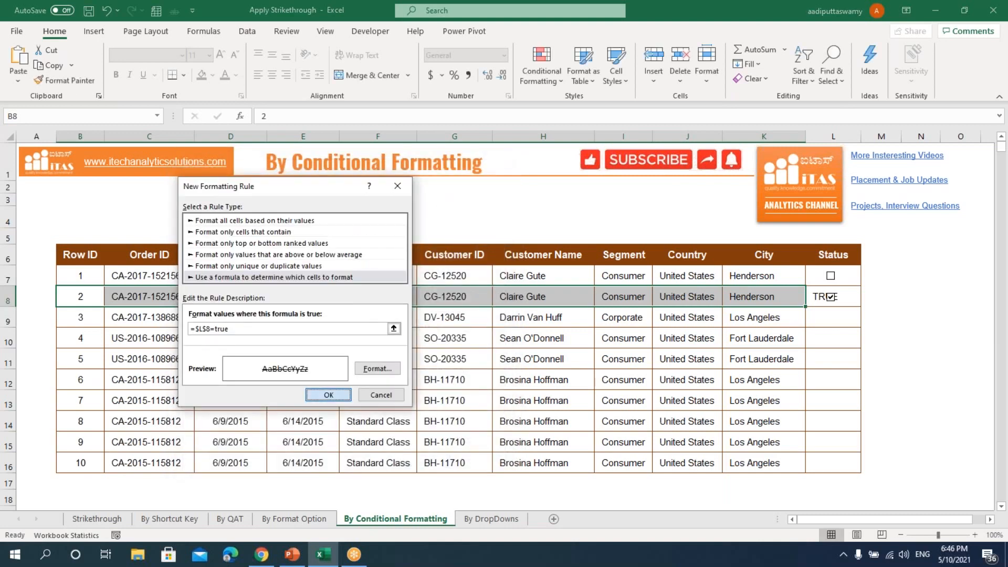
left_click(329, 395)
Step: Check the Row ID 2 record's formatting, unticking its check box and ticking it again
left_click(901, 315)
left_click_drag(92, 297, 798, 297)
left_click(902, 324)
left_click(830, 297)
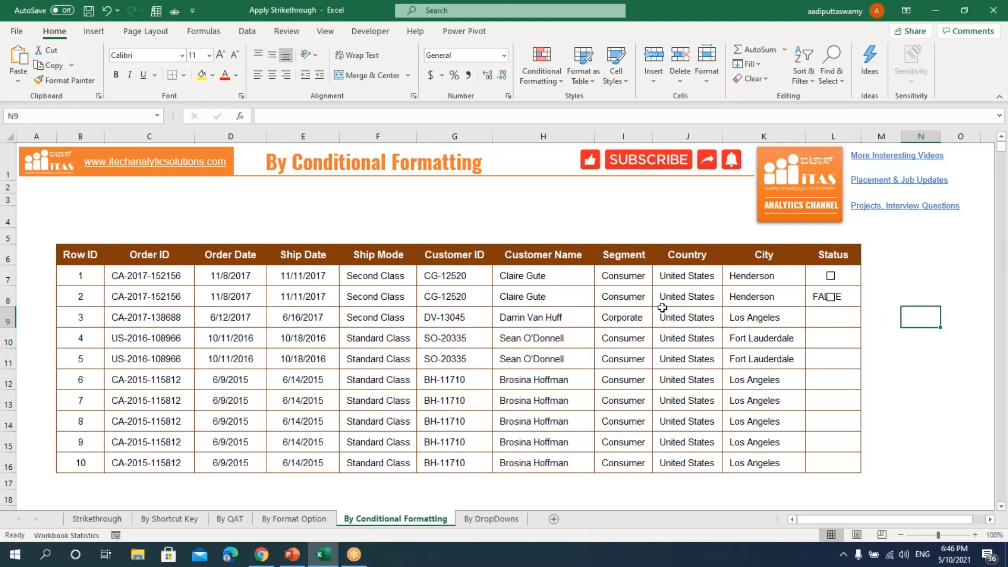
left_click(830, 296)
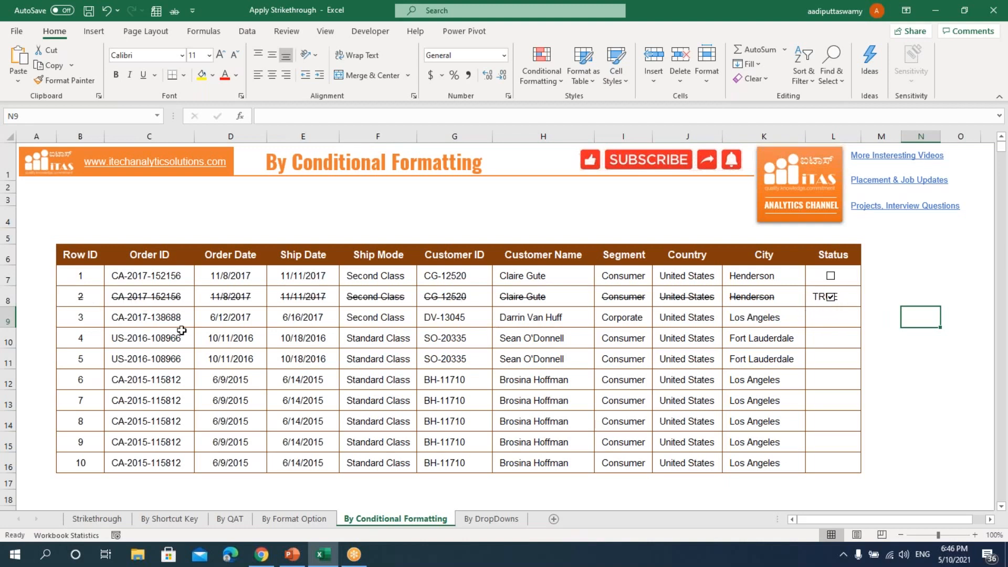
Step: Compare the Row ID 2 record (B8:K8) with its check box off and on, leaving the box ticked
left_click_drag(79, 297, 739, 296)
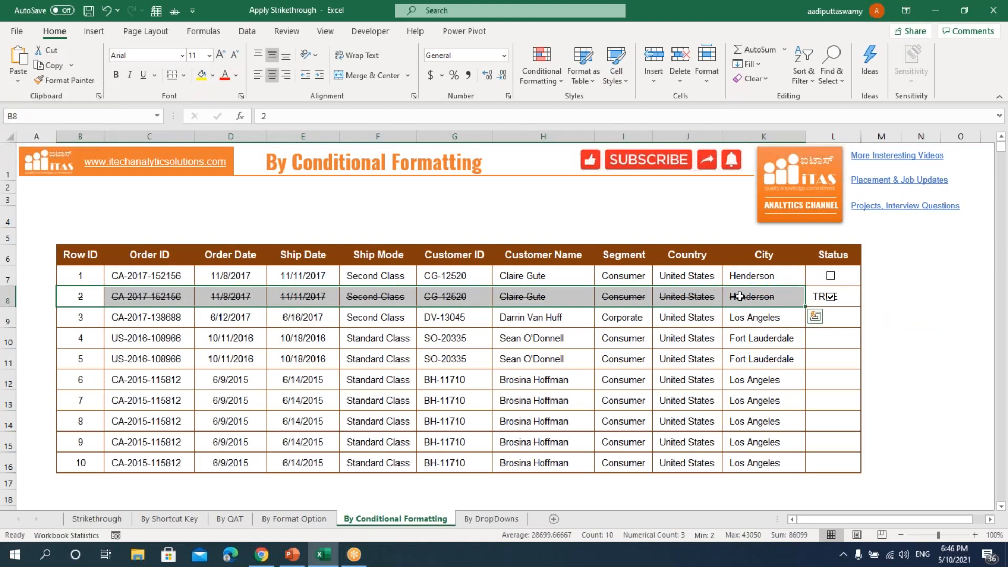
left_click(829, 297)
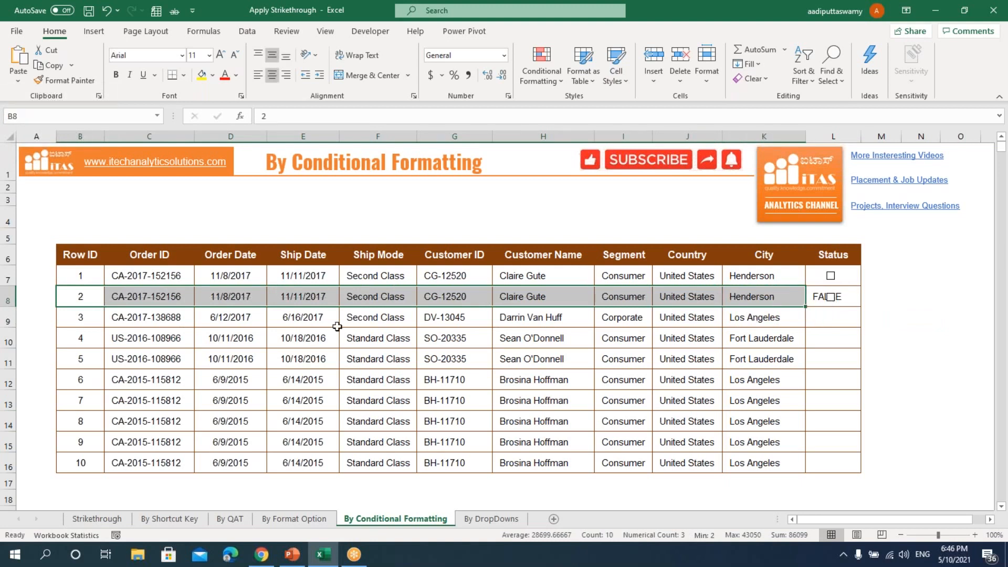
left_click_drag(97, 298, 764, 295)
left_click(918, 339)
left_click(848, 300)
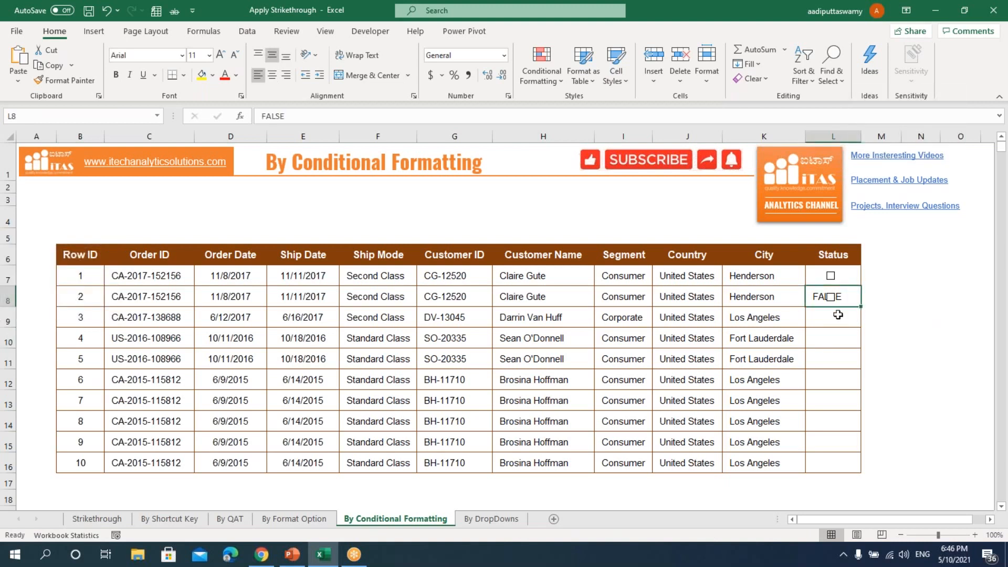
left_click(830, 297)
left_click(831, 297)
left_click(830, 297)
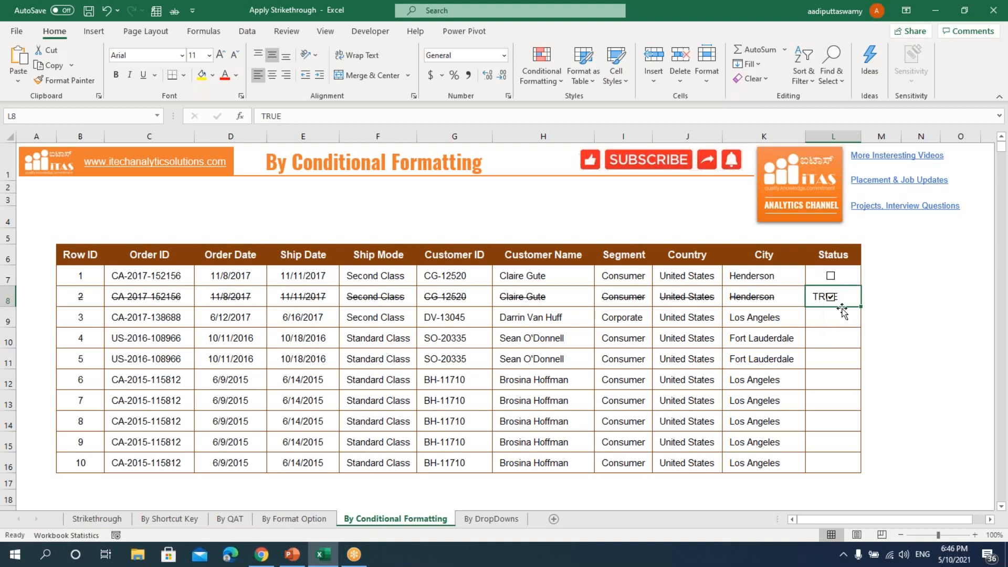
Step: Try hiding the linked value in L8 with a white font colour, and undo the colour change
left_click(237, 79)
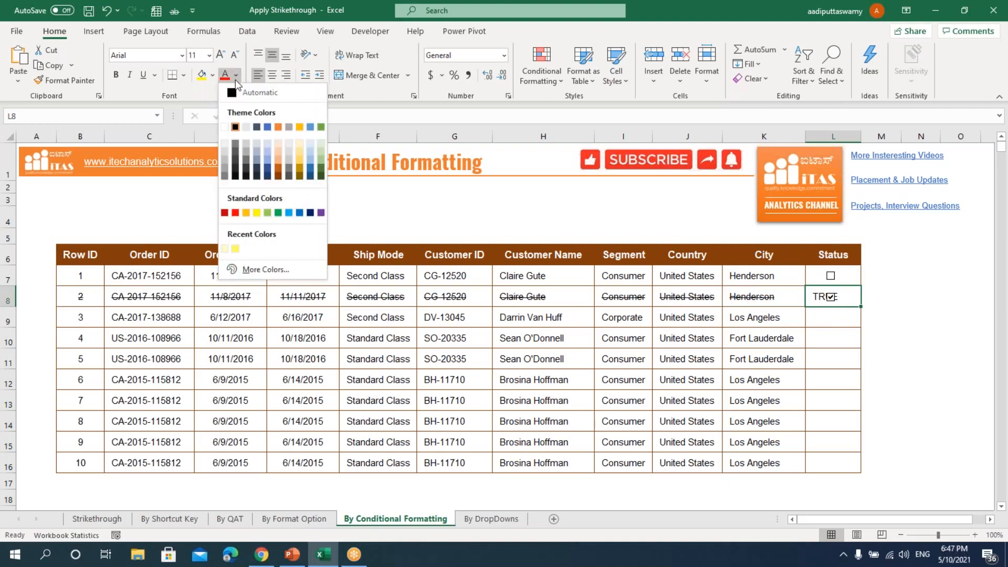
left_click(227, 127)
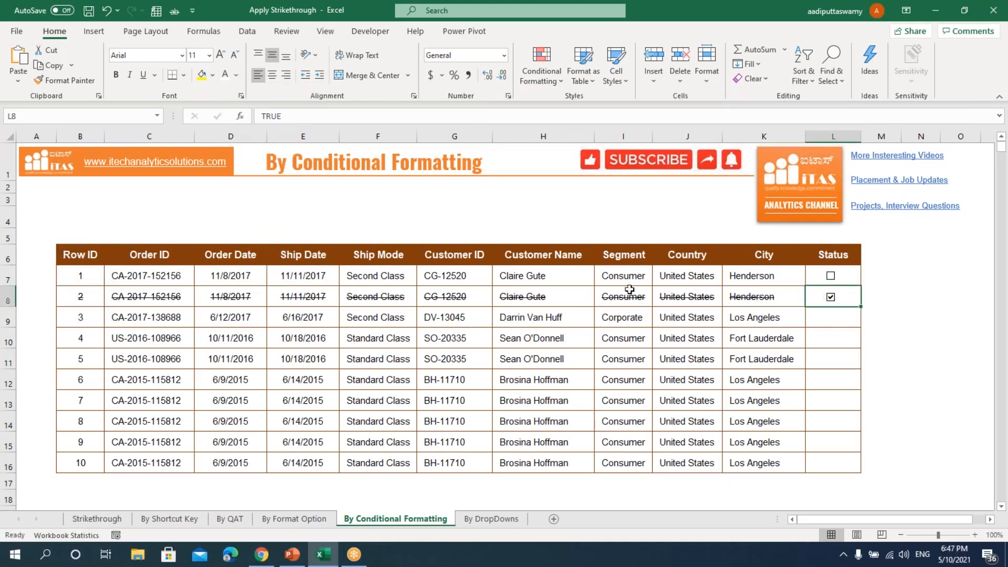
key("ctrl+z")
left_click(869, 322)
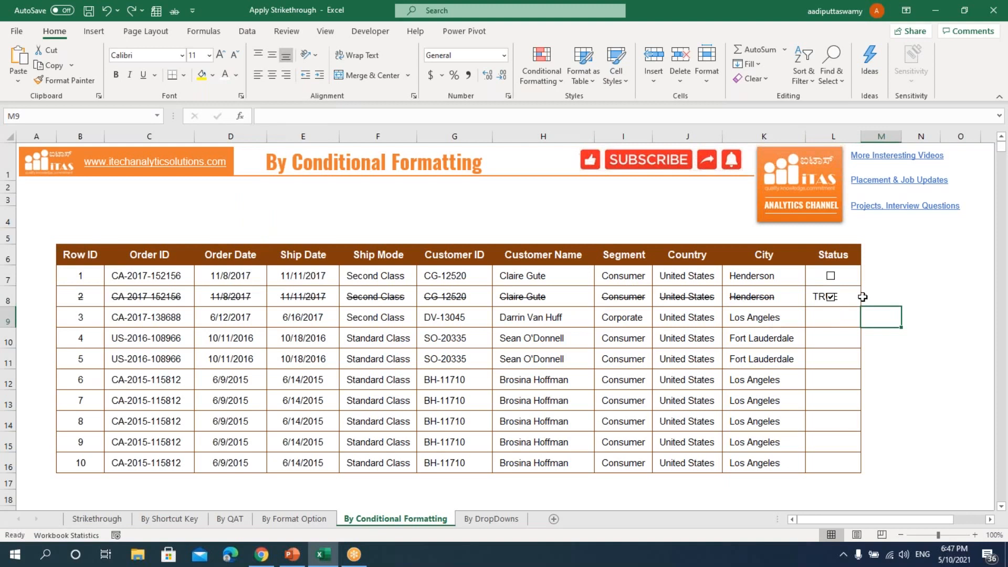
Step: Hide the linked value in L8 with the custom number format ;;; and untick the Row ID 2 check box
left_click(844, 296)
left_click(846, 297)
left_click(843, 303)
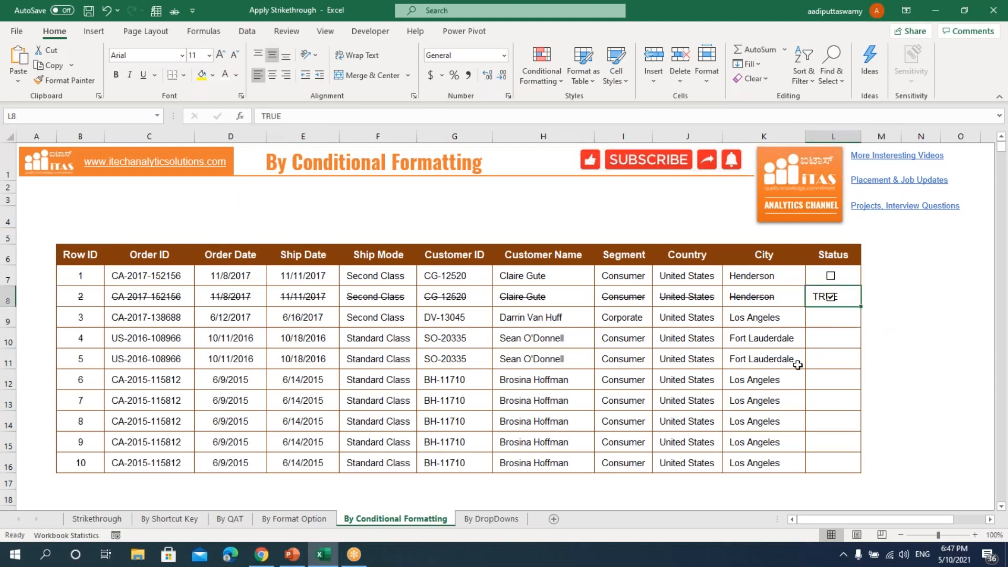
key("ctrl+1")
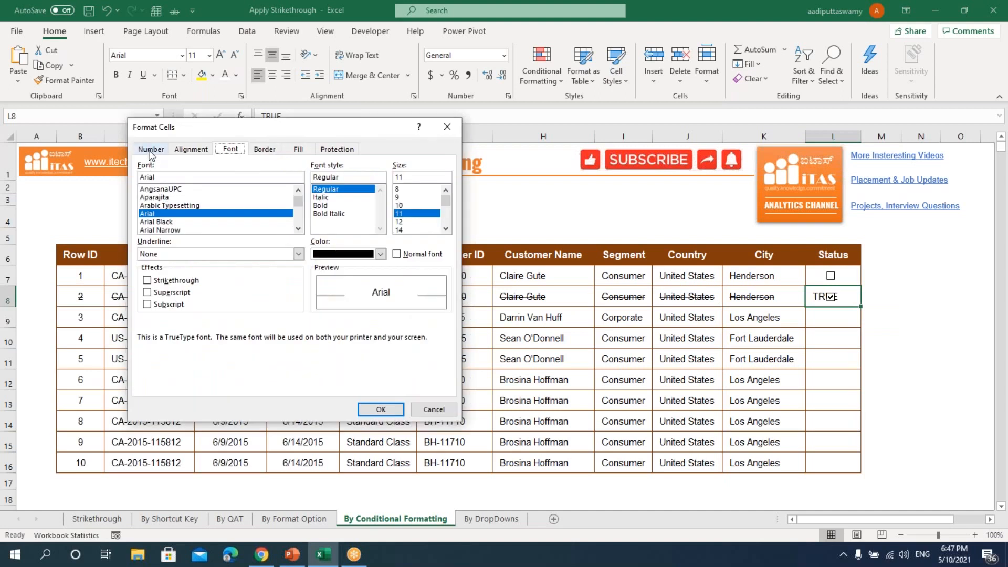
left_click(150, 150)
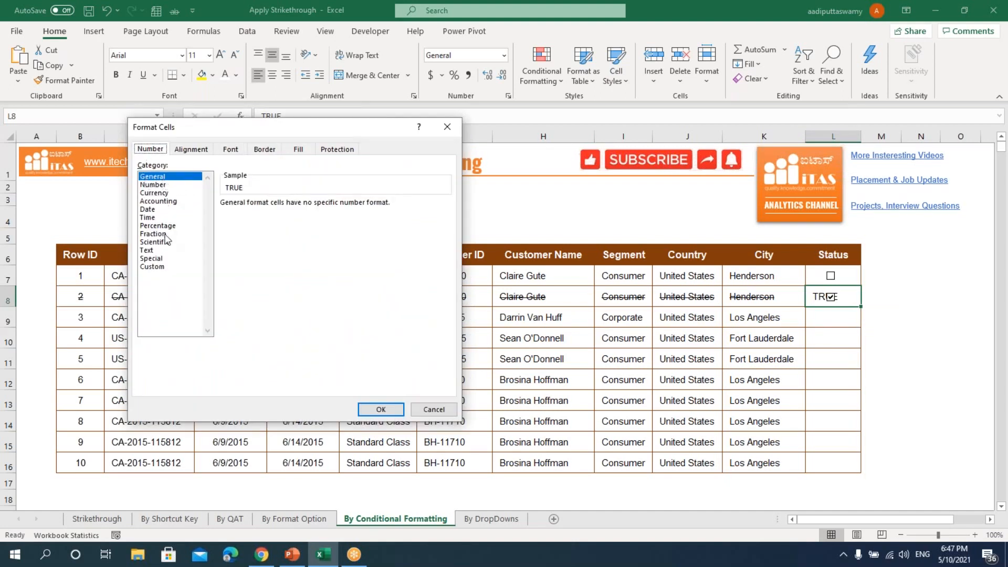
left_click(152, 268)
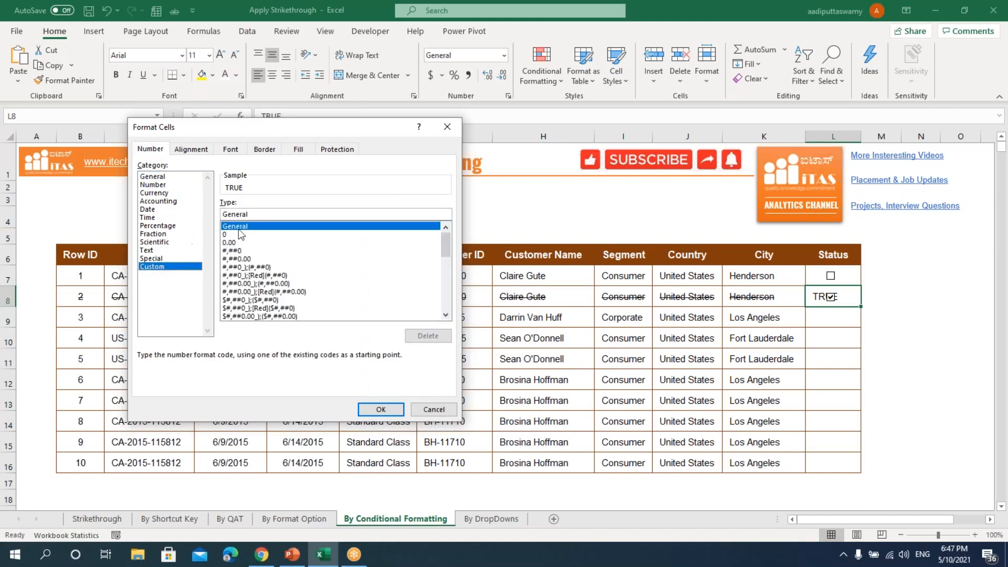
left_click_drag(273, 213, 204, 213)
type(";;;")
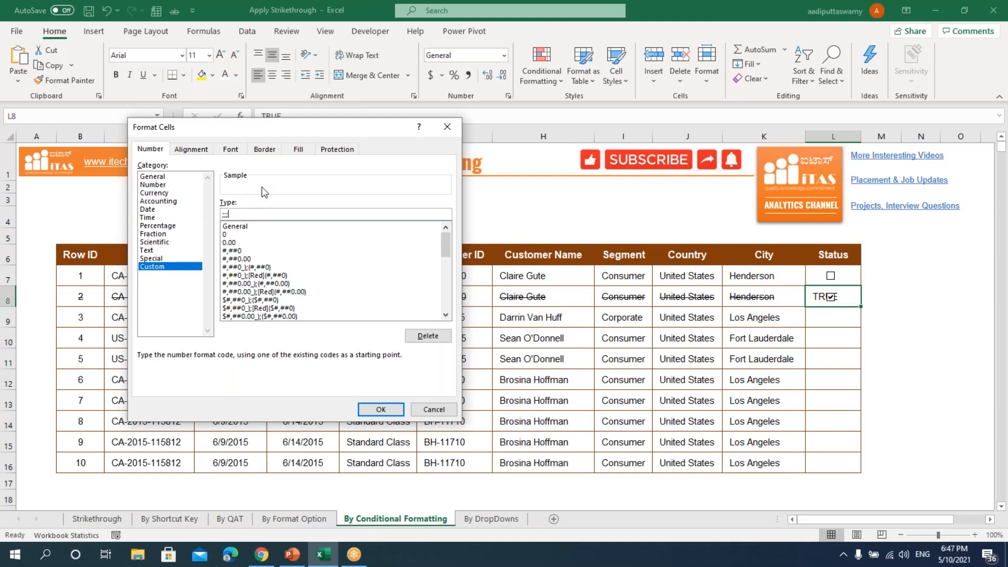
left_click(379, 409)
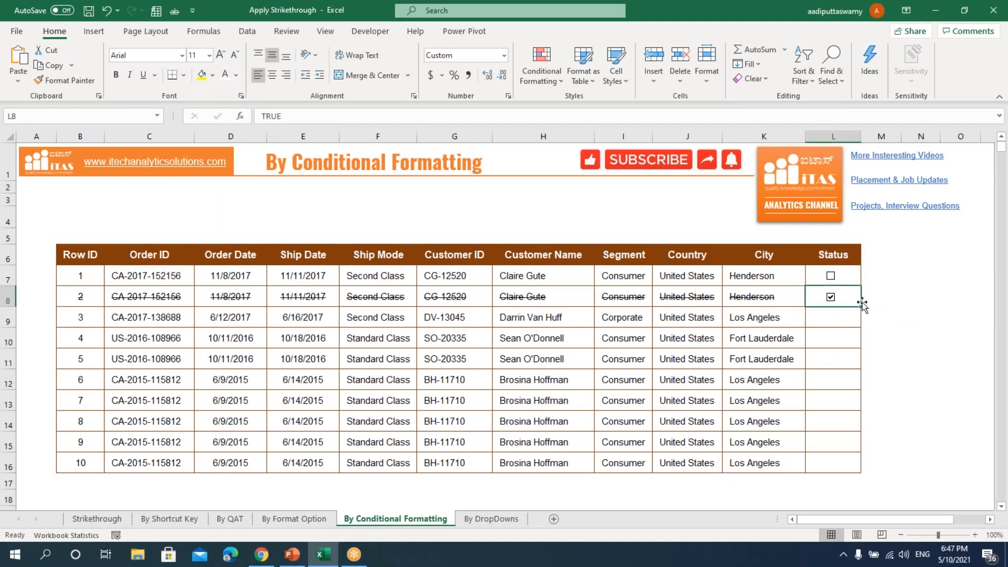
left_click(831, 298)
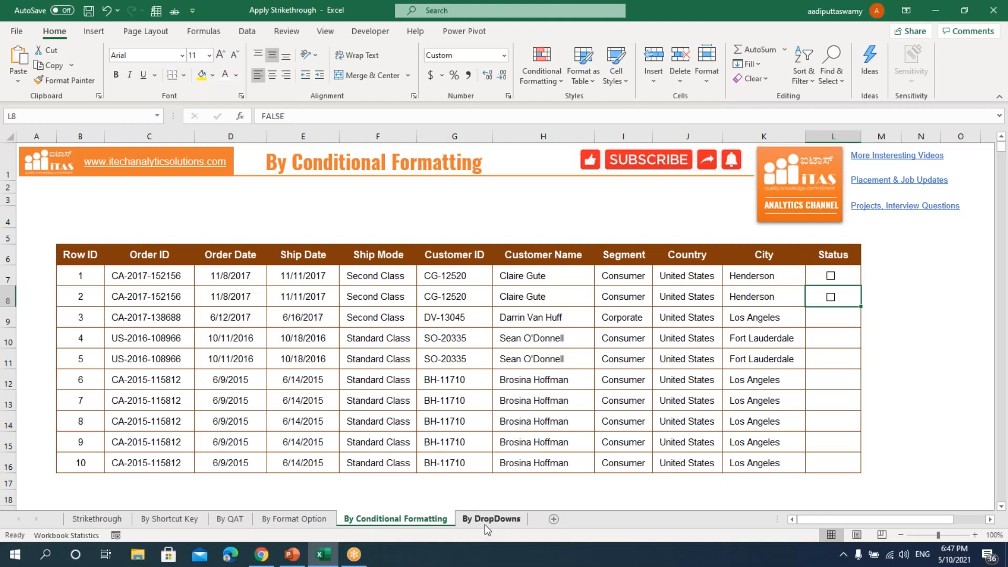
Step: On the By DropDowns sheet, set the Row ID 1 status in L7 to Completed
left_click(484, 519)
left_click(925, 333)
left_click(845, 275)
left_click(882, 280)
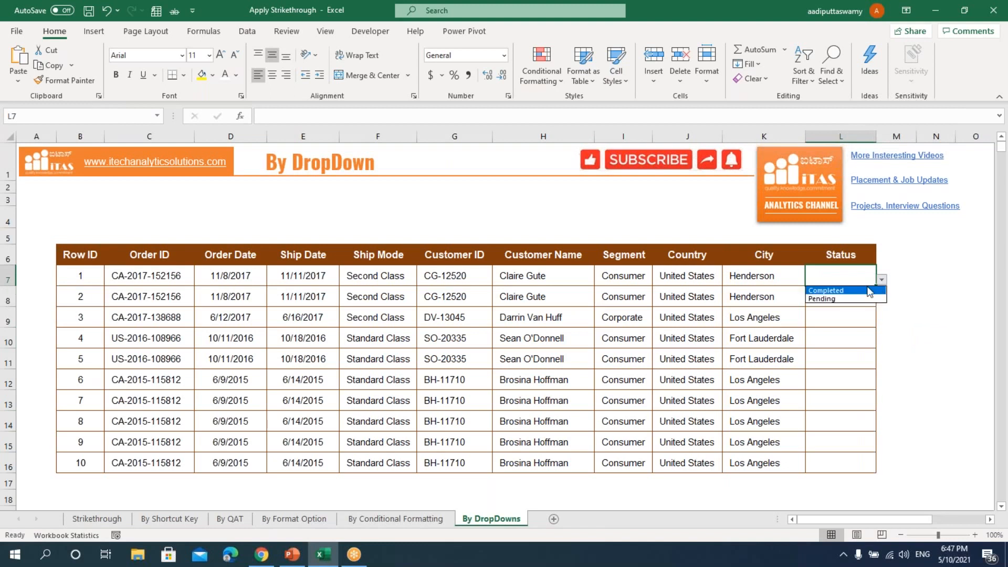
left_click(825, 291)
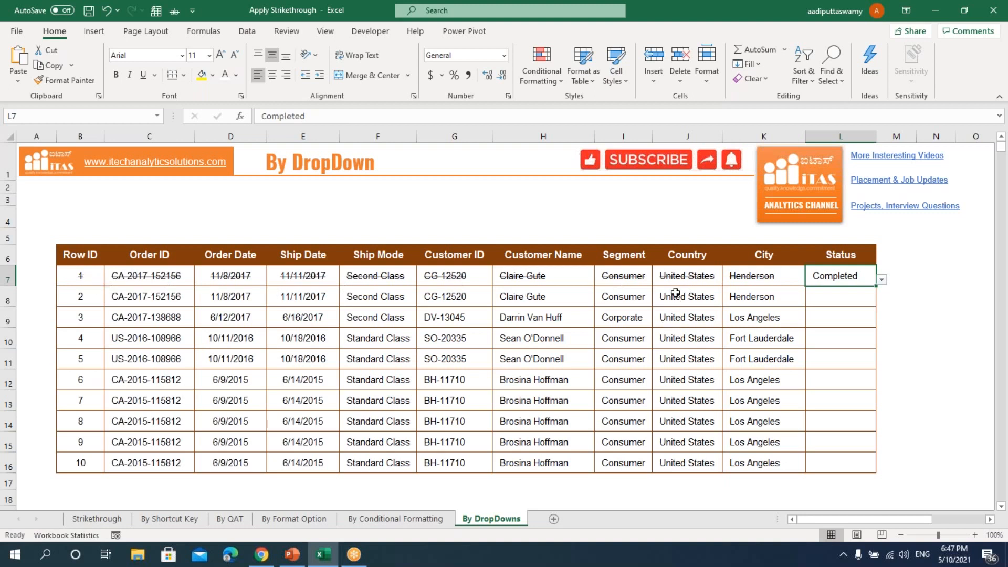
Step: Switch the Row ID 1 status to Pending and select B7:K7 to check its strikethrough
left_click(881, 279)
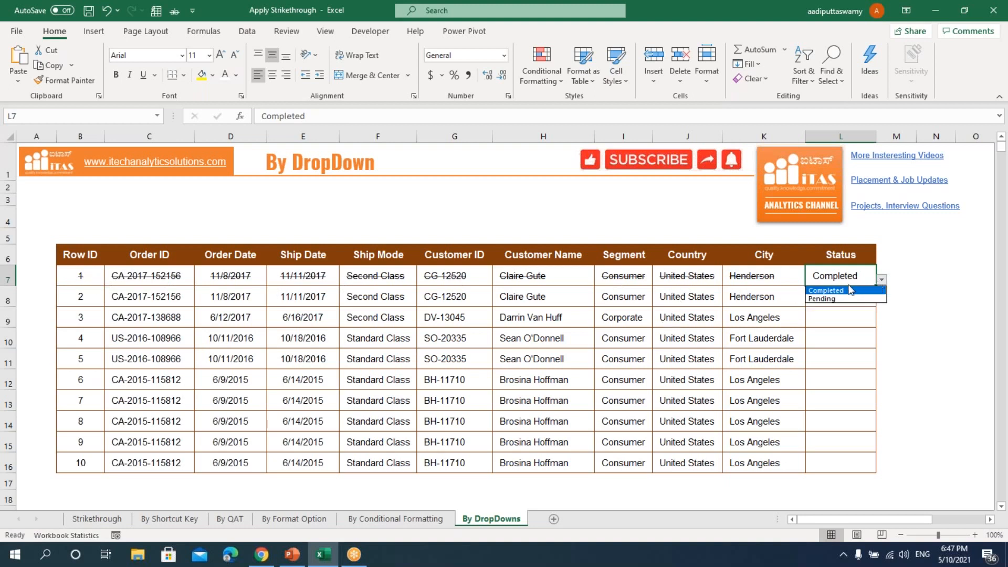
left_click(850, 295)
left_click_drag(100, 279, 755, 280)
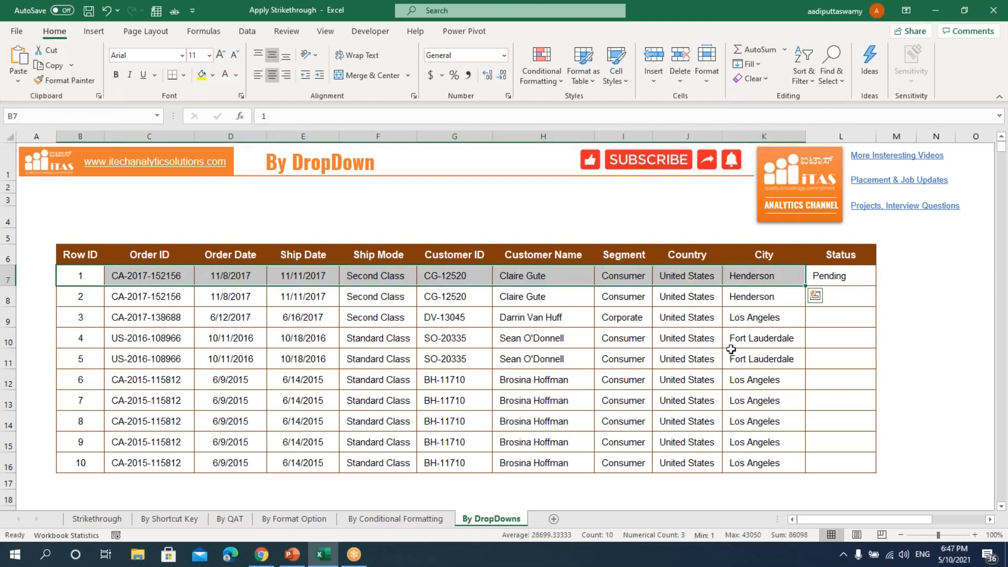
Step: Set the Row ID 1 status back to Completed and check the strikethrough across B7:K7
left_click(837, 282)
left_click(881, 280)
left_click(844, 290)
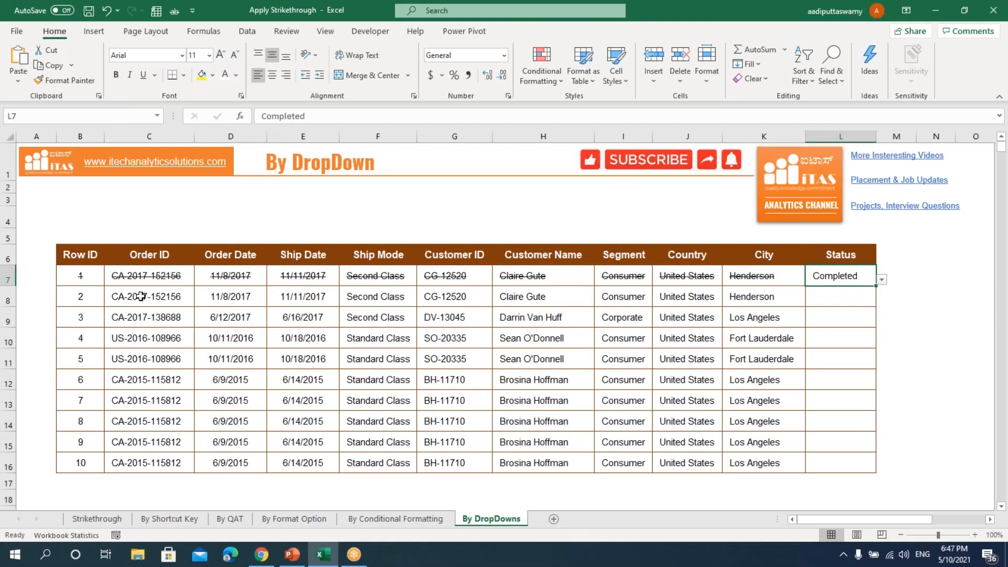
left_click(87, 279)
left_click_drag(148, 284, 787, 282)
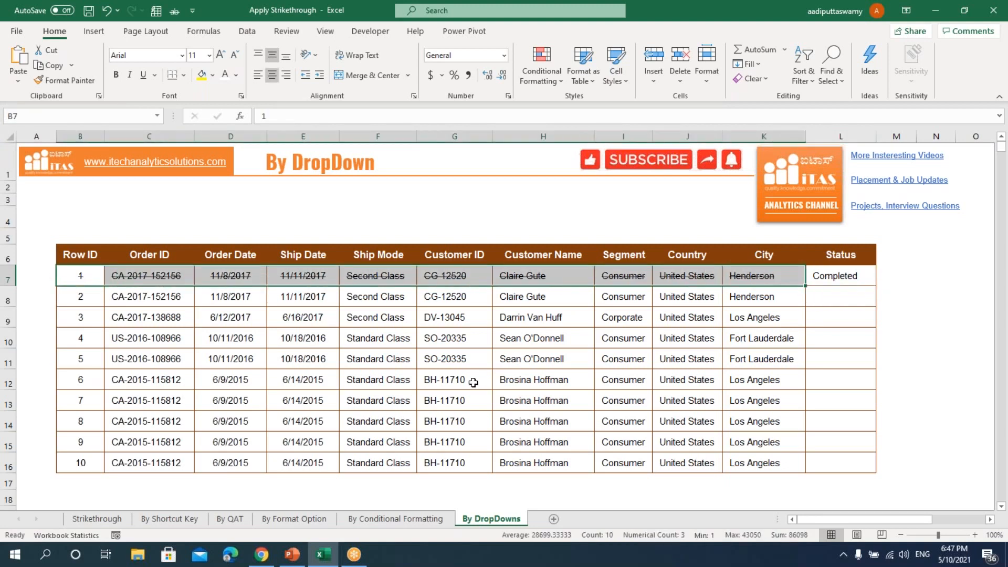
left_click(840, 281)
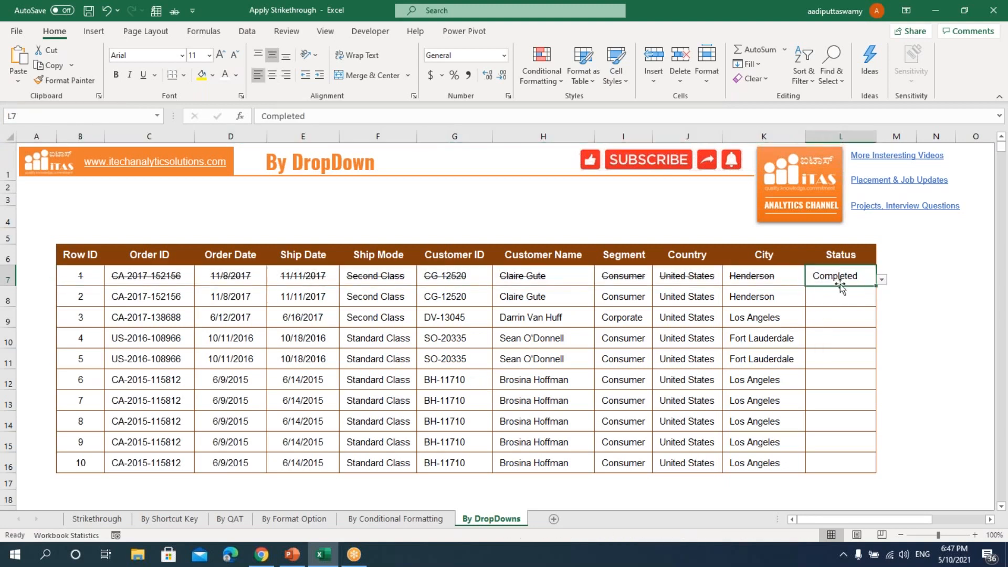
left_click(882, 283)
left_click(840, 291)
Step: Add a List data validation to the Row ID 2 status cell L8 with the source =$Y$7:$Y$8
left_click(838, 299)
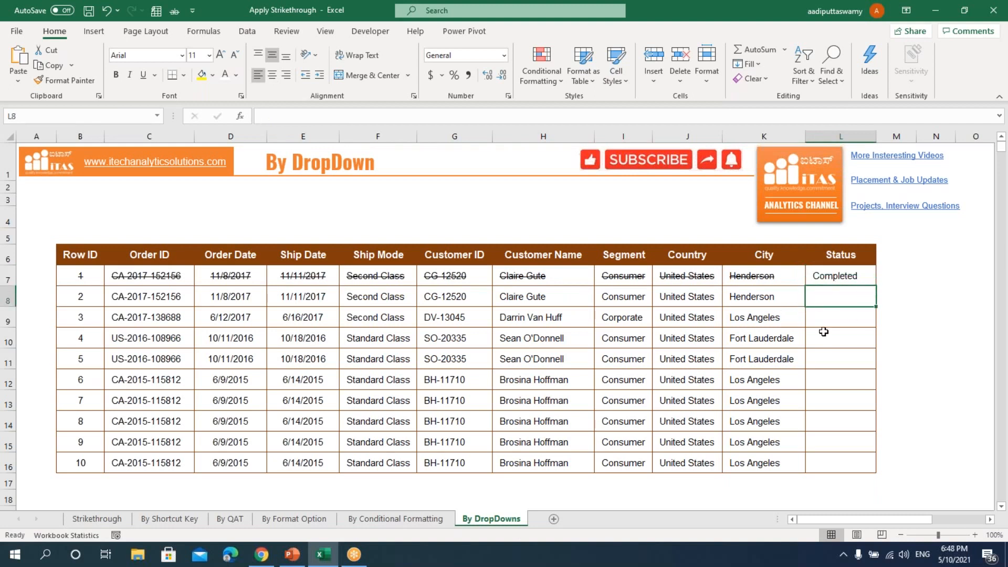
left_click(249, 34)
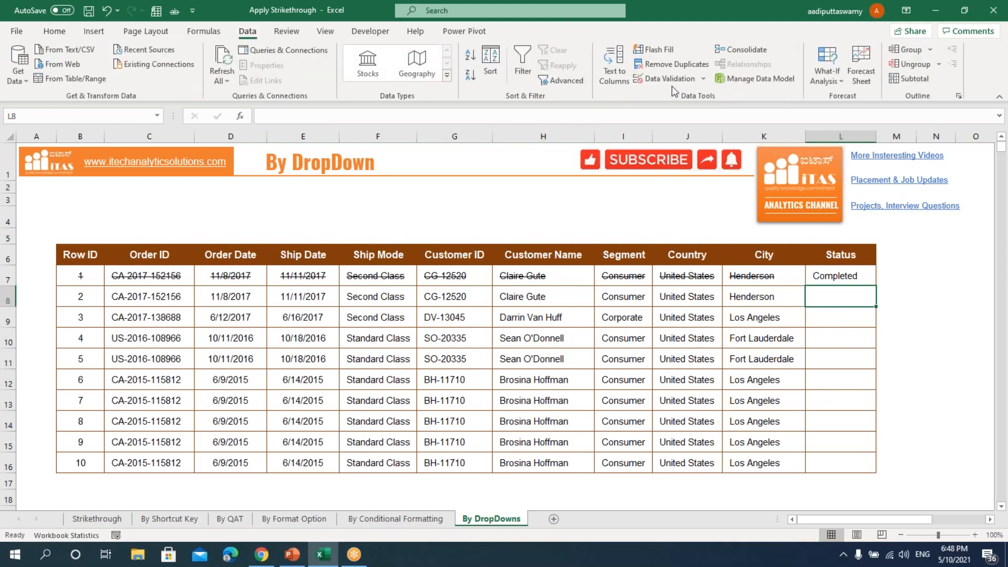
left_click(703, 79)
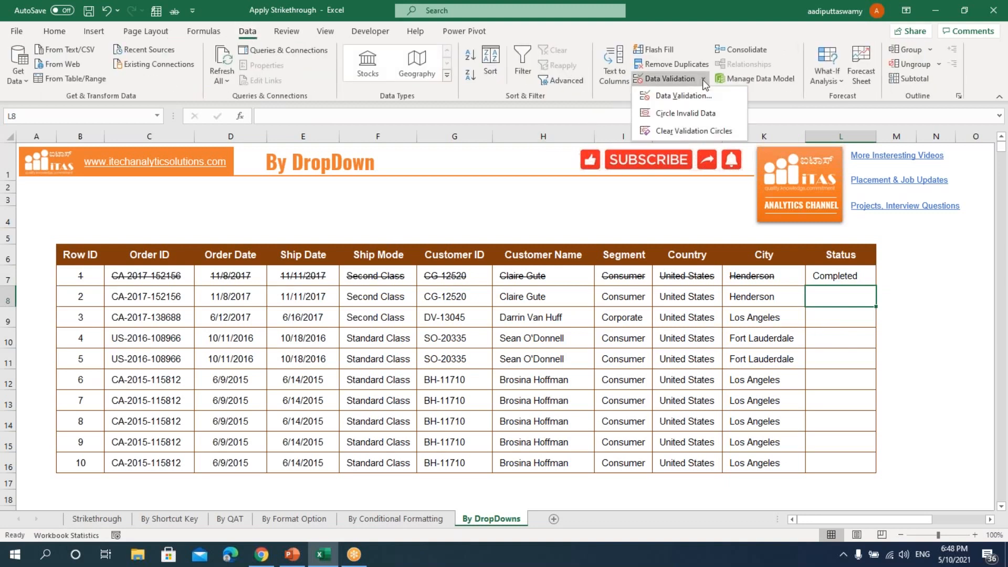
left_click(668, 96)
left_click(207, 243)
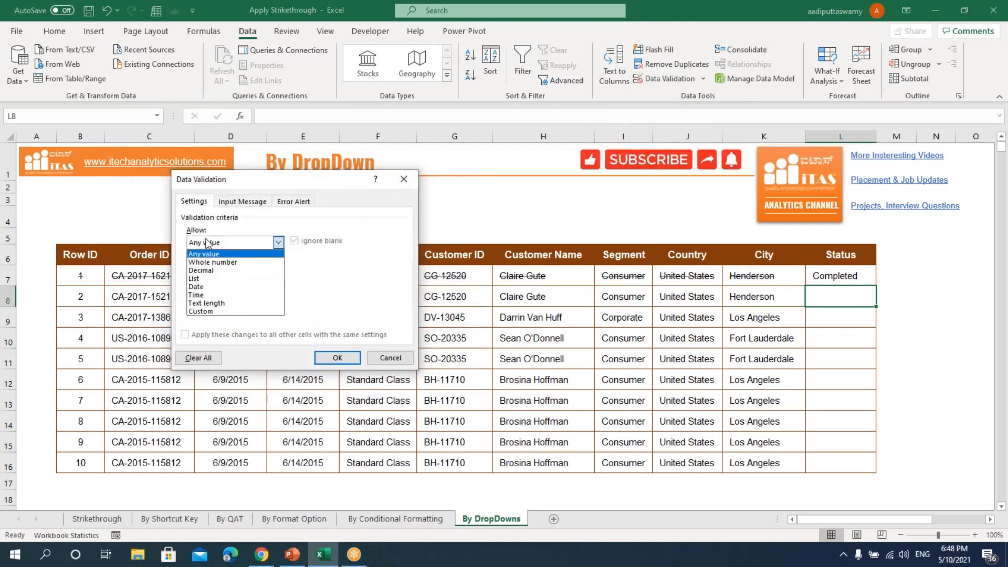
left_click(208, 280)
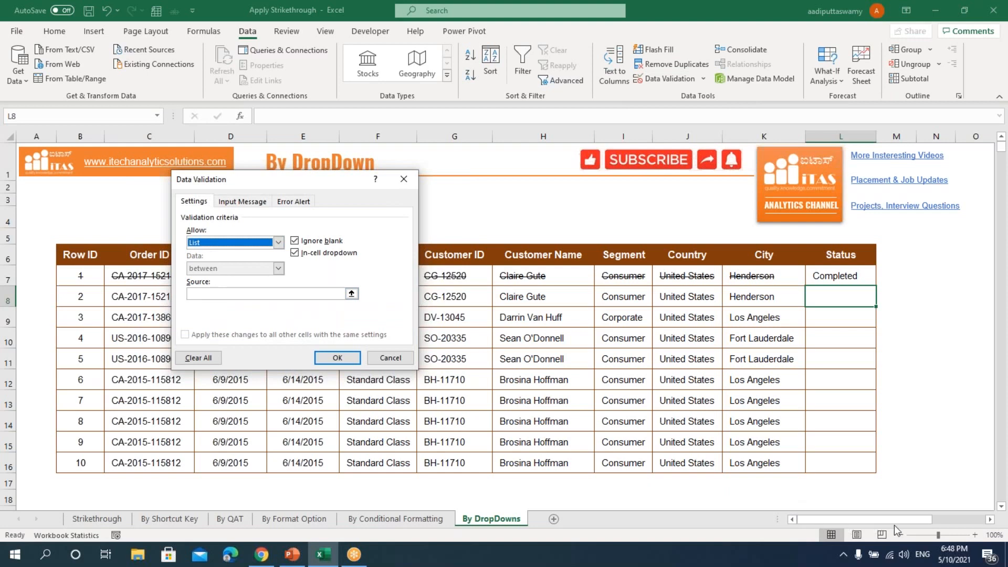
left_click(351, 293)
left_click_drag(868, 519, 918, 519)
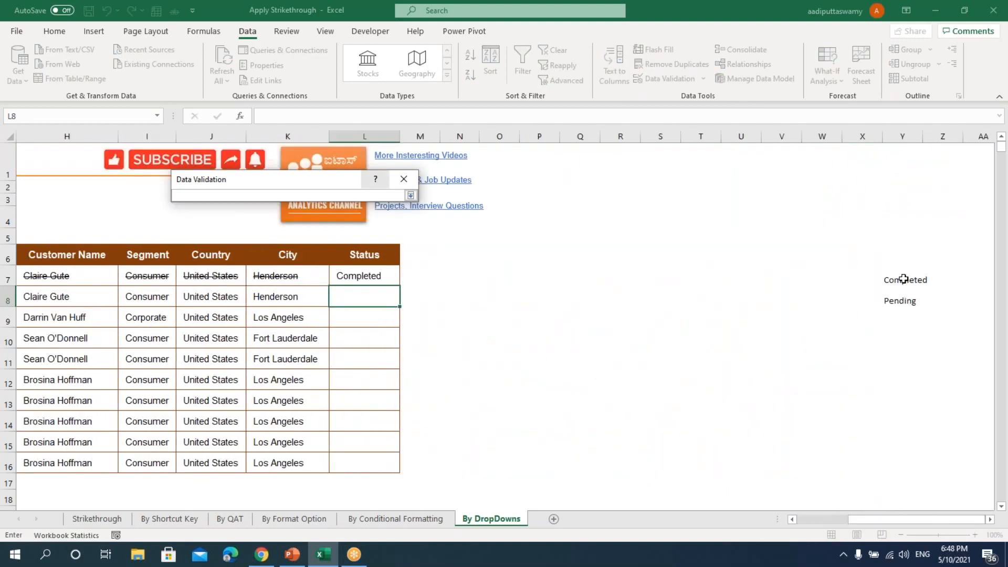
left_click_drag(901, 281, 901, 301)
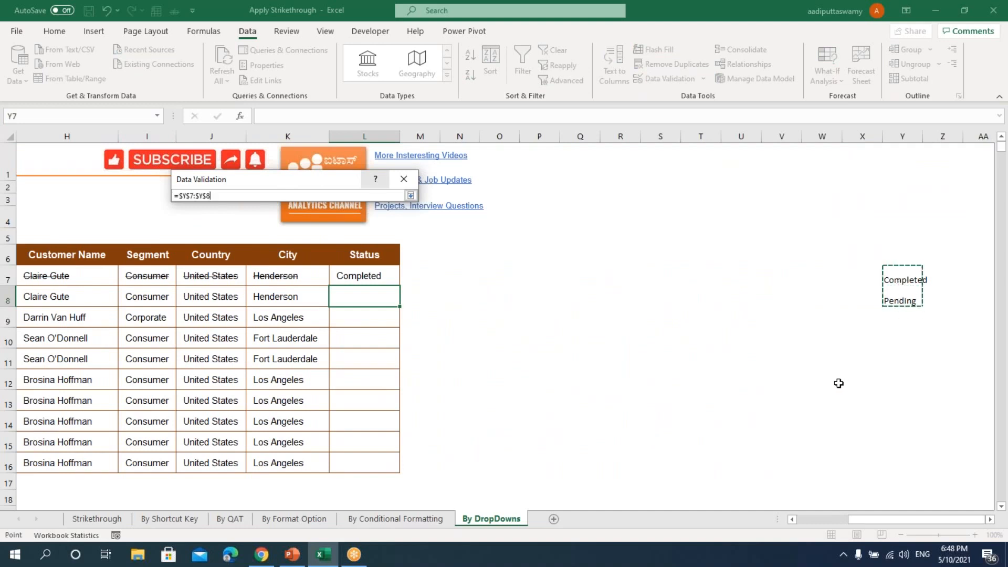
left_click(411, 195)
left_click(337, 358)
Step: Try Pending in the L8 drop-down, set the status to Completed, and check the formatting of B8:K8
left_click(406, 300)
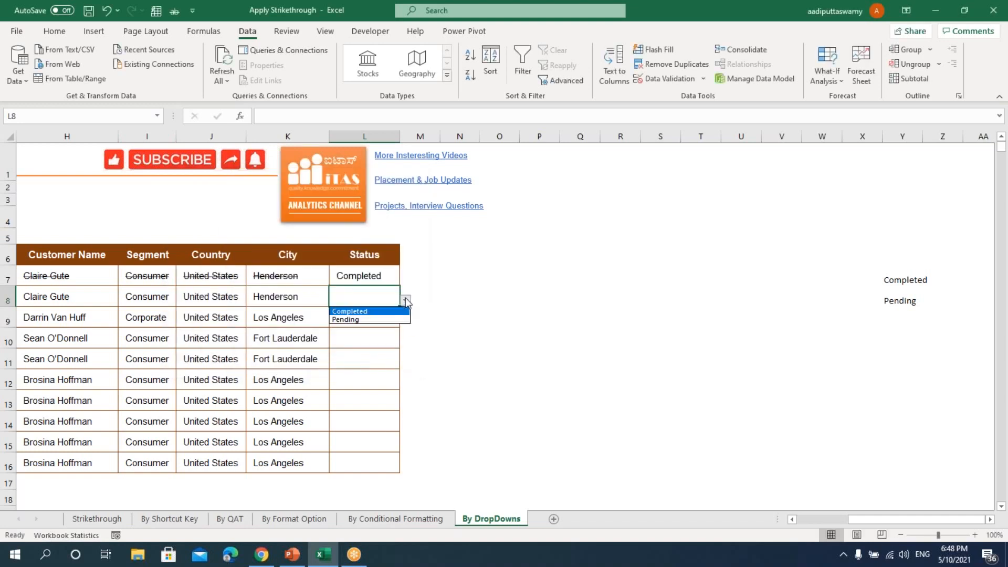
left_click(379, 318)
left_click(405, 301)
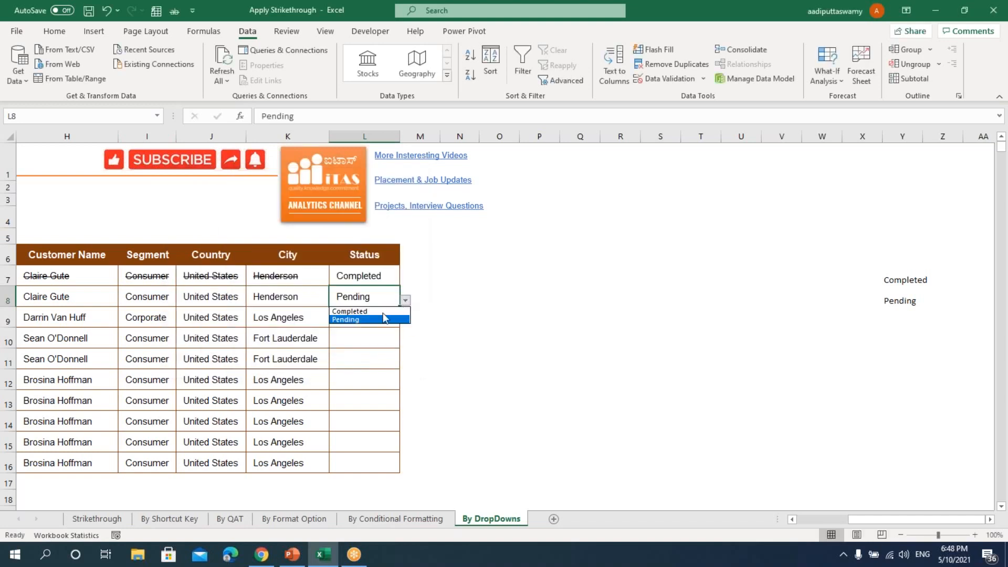
left_click(386, 310)
left_click_drag(882, 519, 832, 520)
left_click_drag(83, 292, 762, 301)
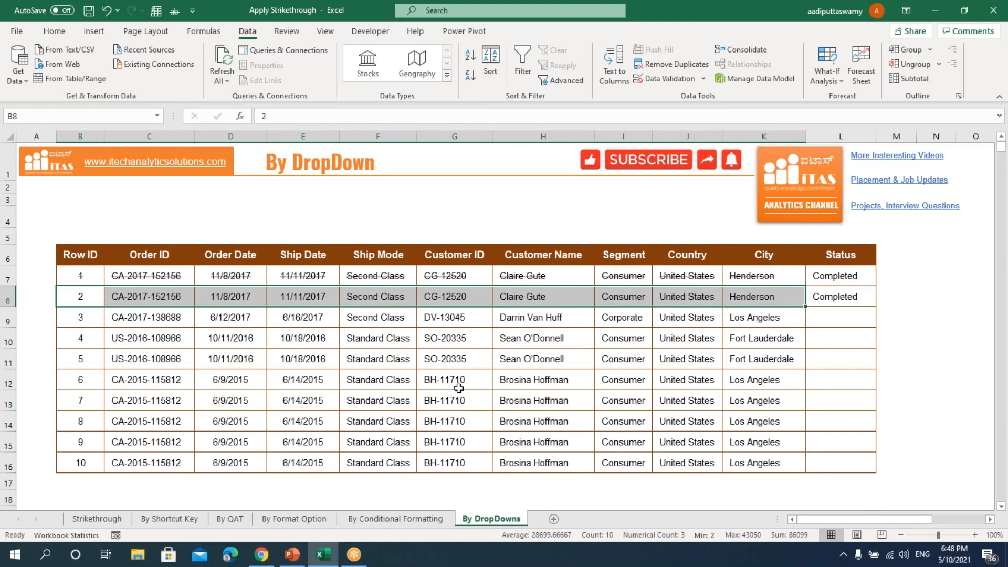
left_click(232, 325)
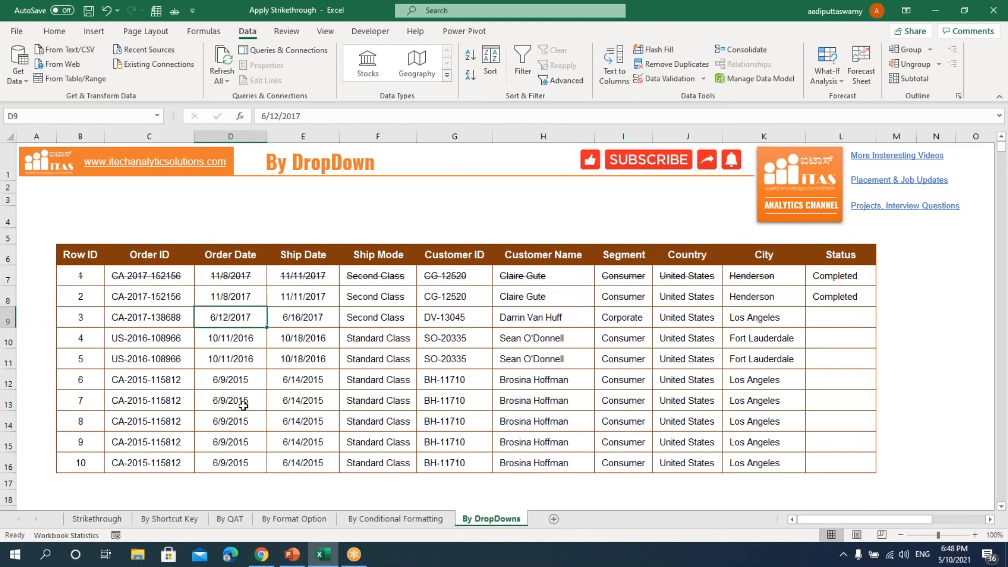
Step: Start a formula-based conditional formatting rule for B8:K8 with the formula =$L$8="Completed"
left_click_drag(90, 300, 787, 297)
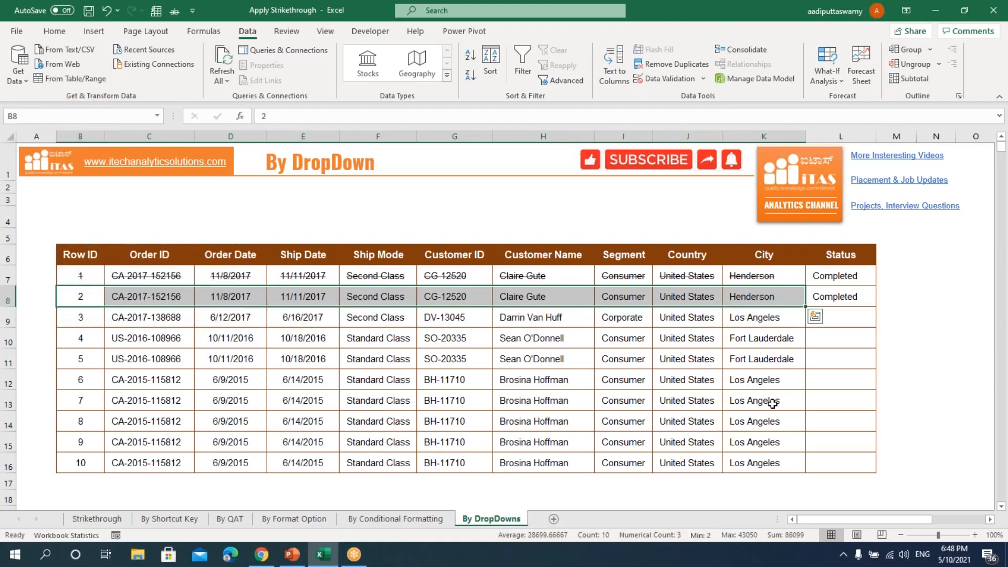
left_click(54, 31)
left_click(541, 76)
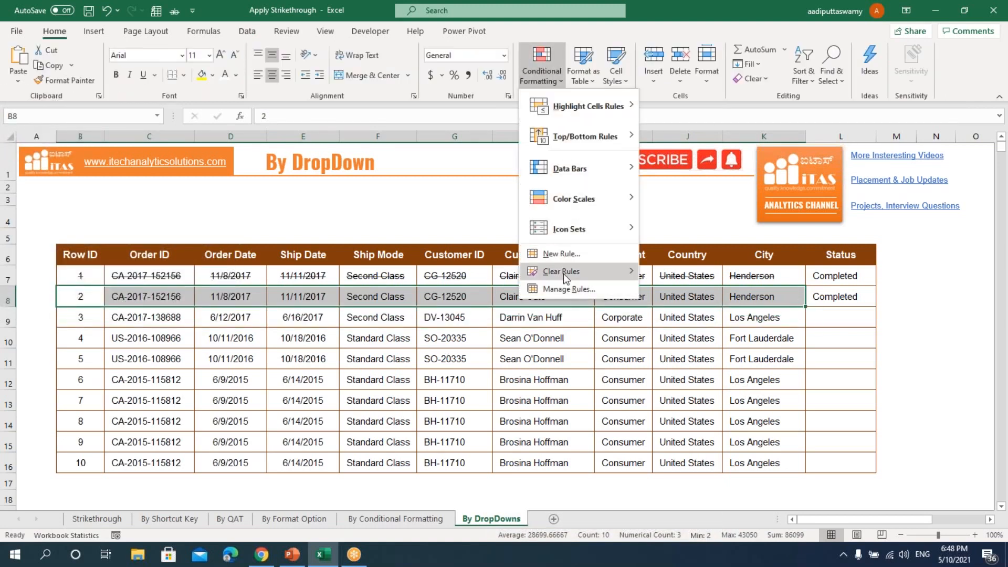
left_click(563, 254)
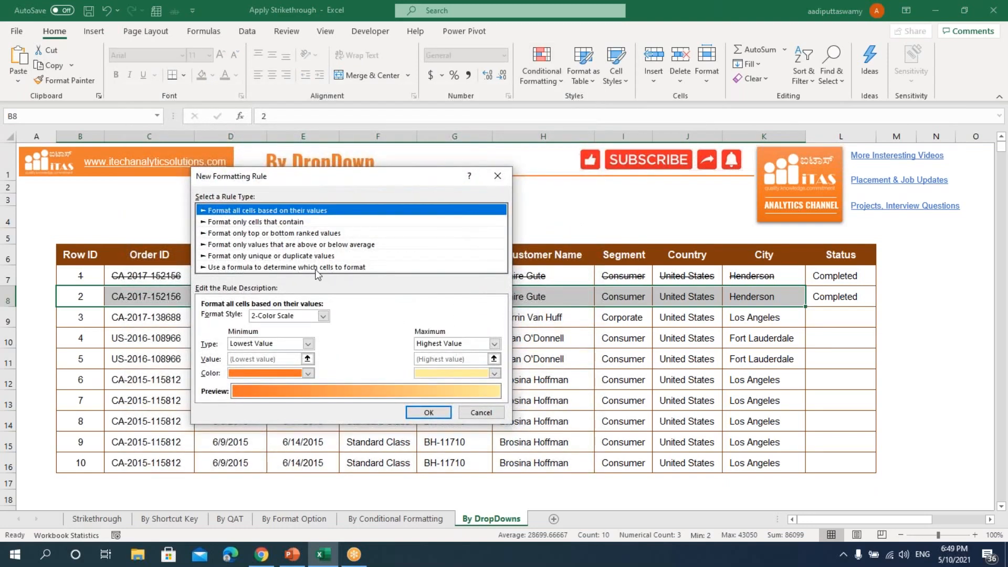
left_click(282, 268)
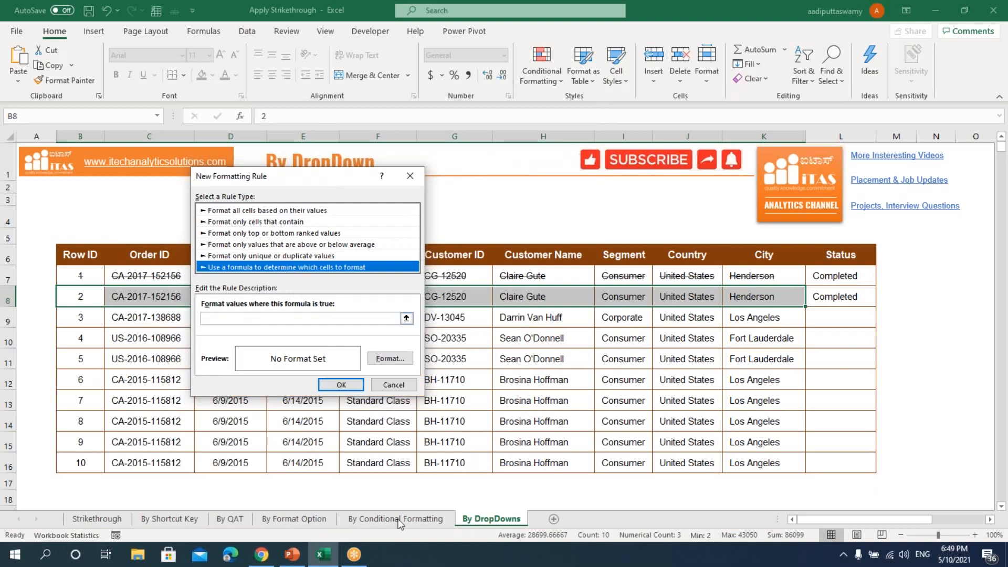
left_click(234, 319)
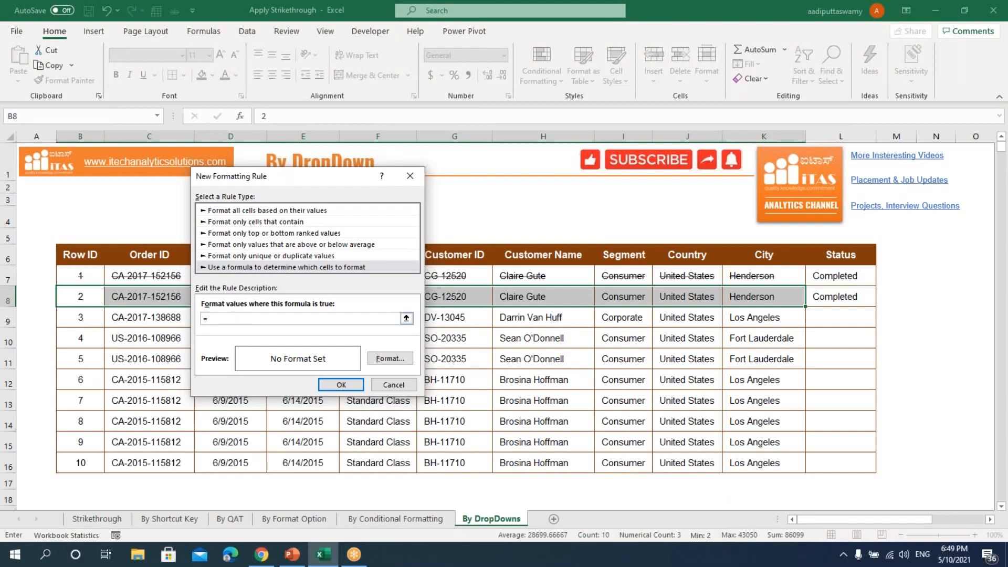
left_click(835, 299)
type("=\"Completed")
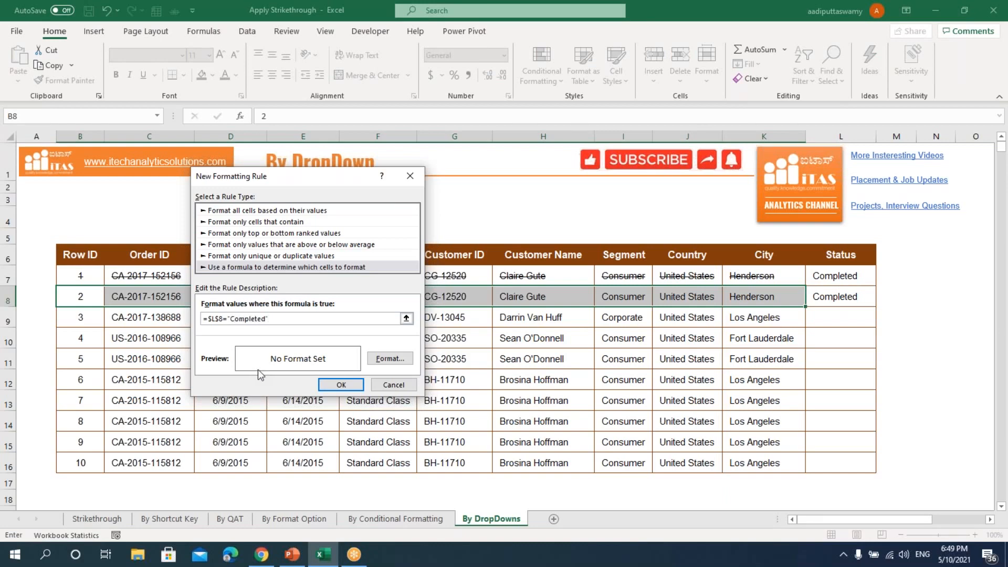
Step: Give the new rule a Strikethrough font effect and apply it to B8:K8
left_click(390, 359)
left_click(168, 271)
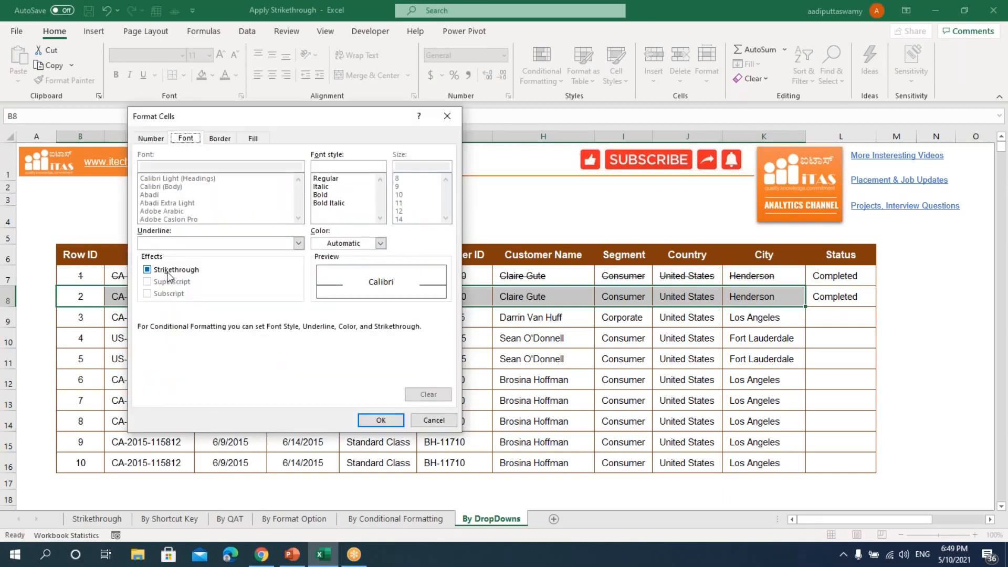
left_click(381, 420)
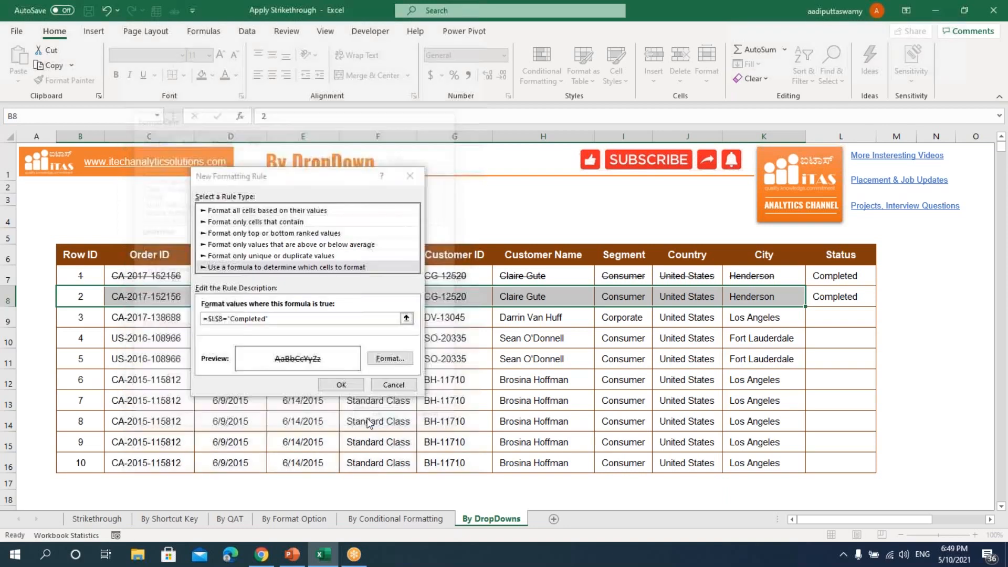
left_click(341, 385)
Step: Switch the Row ID 2 status in L8 to Pending and select B8:K8 to check its strikethrough
left_click(840, 358)
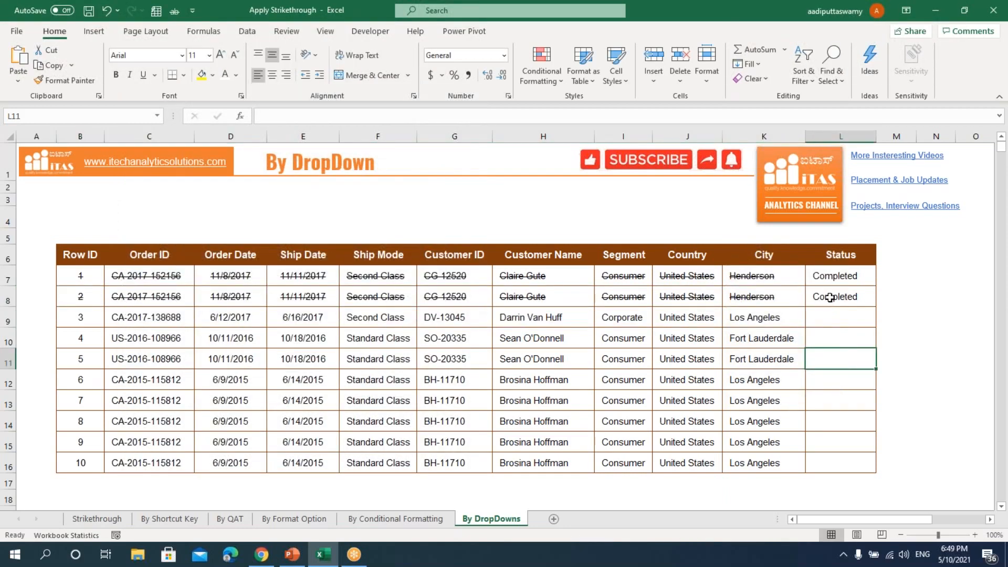
left_click(847, 297)
left_click(882, 300)
left_click(832, 320)
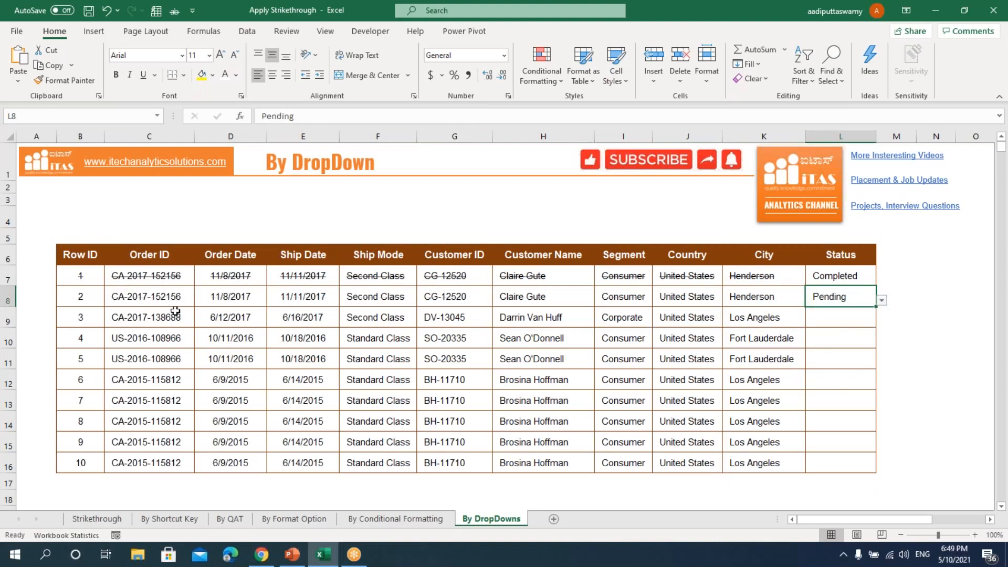
left_click_drag(65, 295, 786, 296)
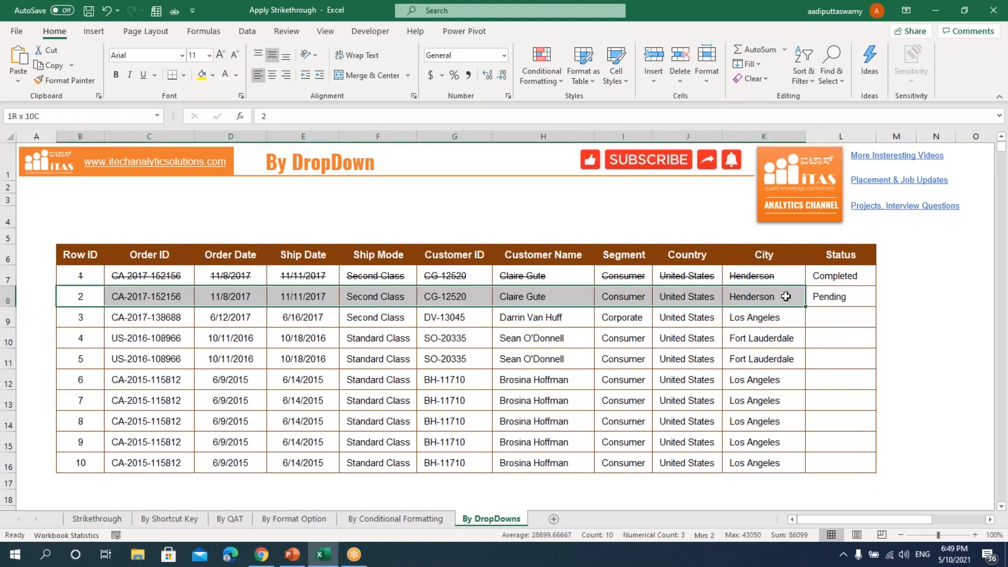
Step: Set the Row ID 2 status back to Completed and switch to the Apply Strikethrough presentation in PowerPoint
left_click(843, 295)
left_click(882, 300)
left_click(842, 311)
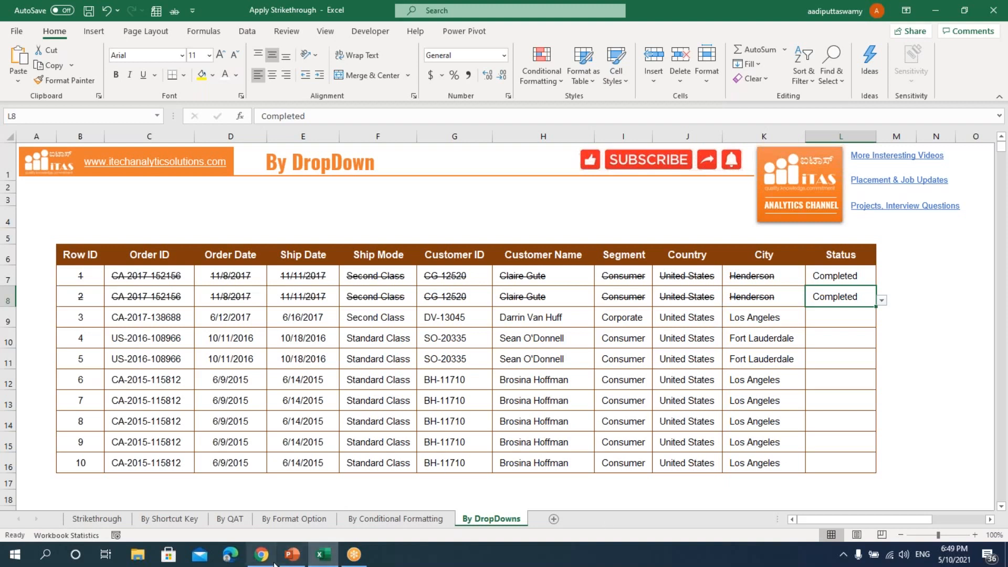
left_click(298, 558)
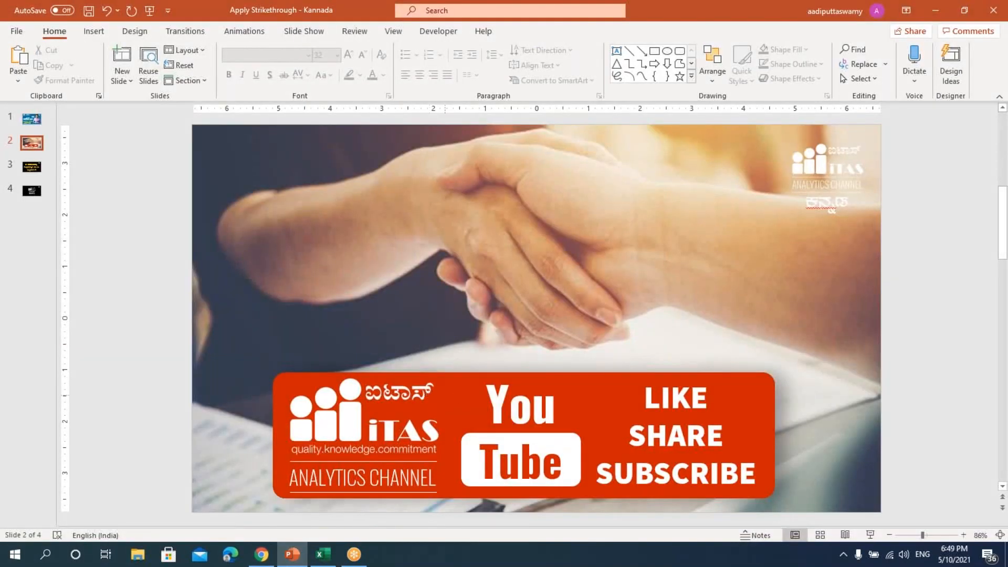